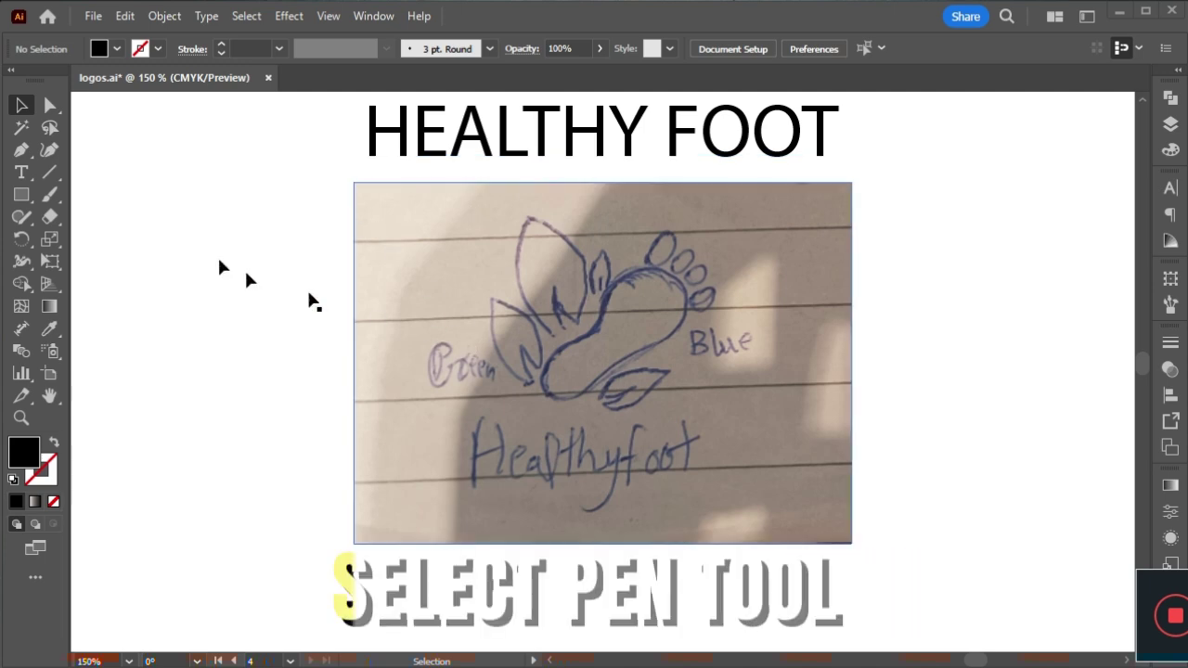
- Select the Pen tool to begin tracing the hand-drawn foot sketch
{"action": "left_click", "coordinate": [23, 154]}
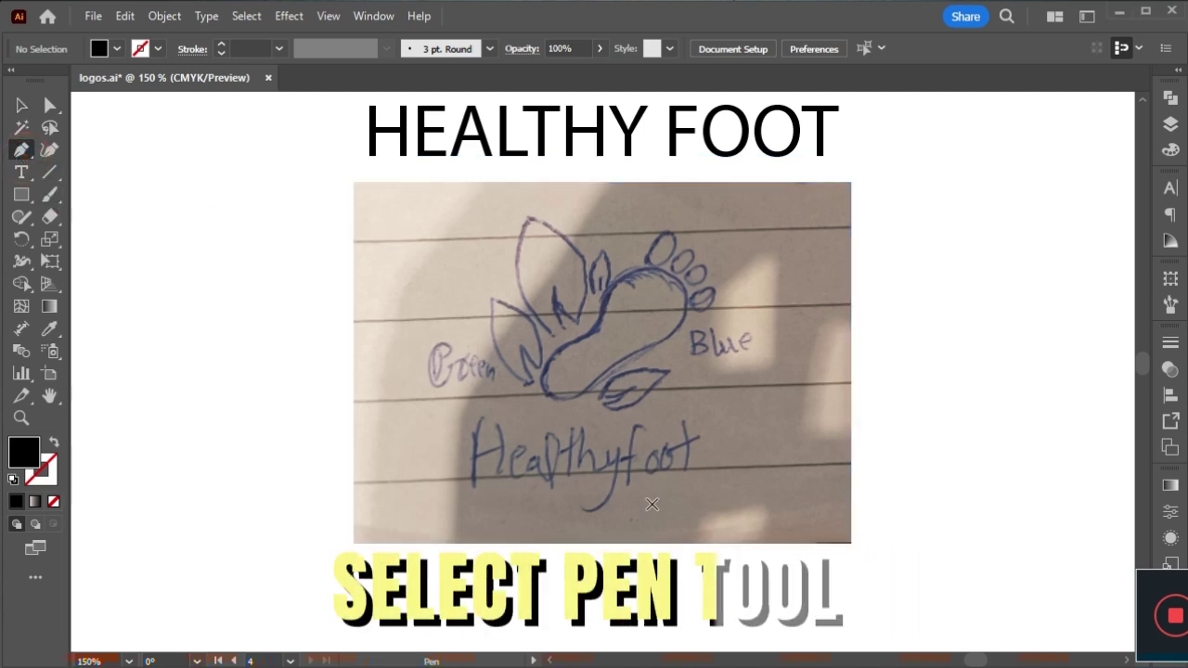
- Trace the foot sole as a closed black-stroke, no-fill path and smooth it into curves
{"action": "left_click", "coordinate": [54, 444]}
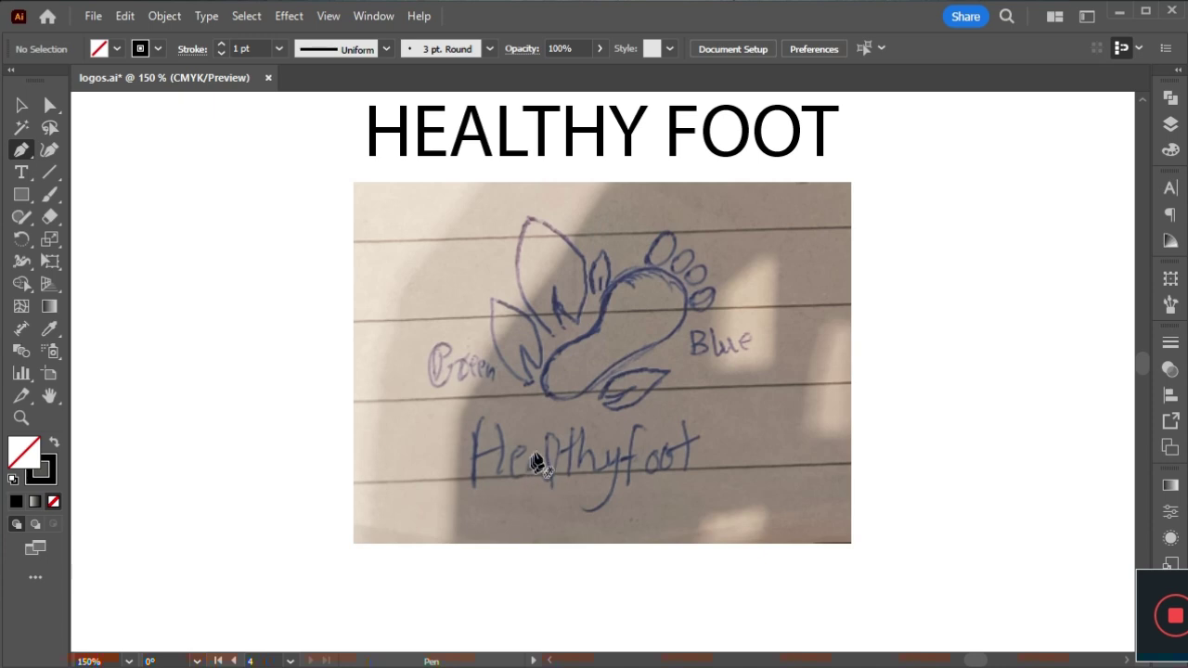
{"action": "left_click", "coordinate": [581, 394]}
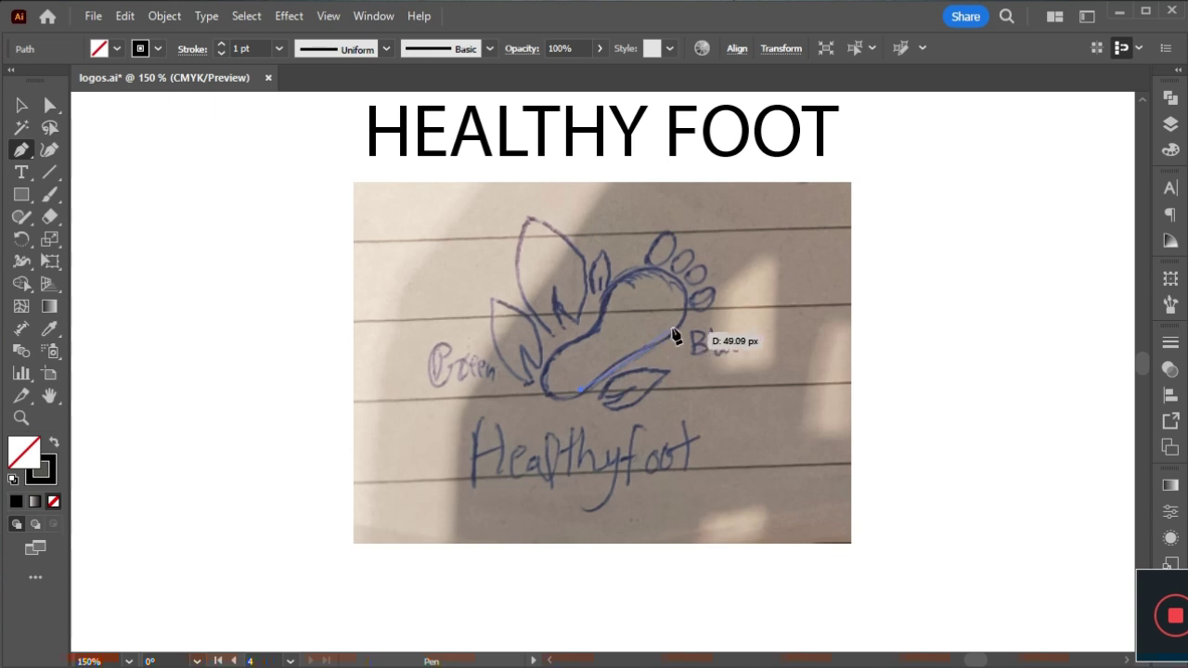
{"action": "left_click", "coordinate": [668, 340]}
{"action": "left_click", "coordinate": [614, 283]}
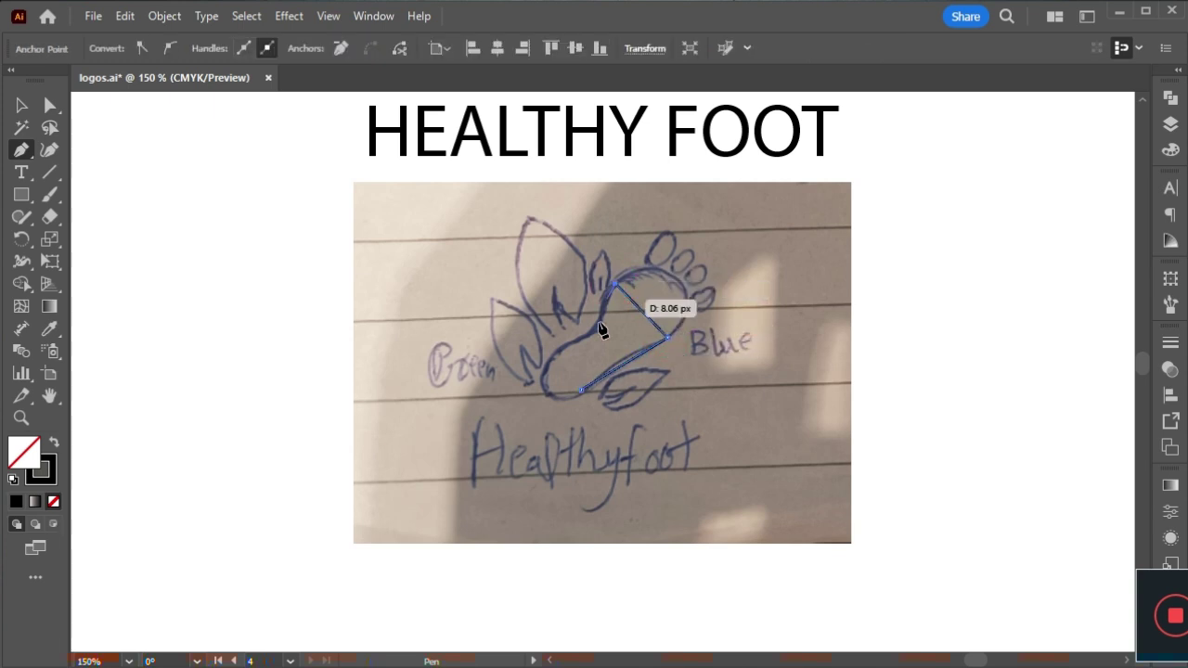
{"action": "left_click", "coordinate": [581, 394]}
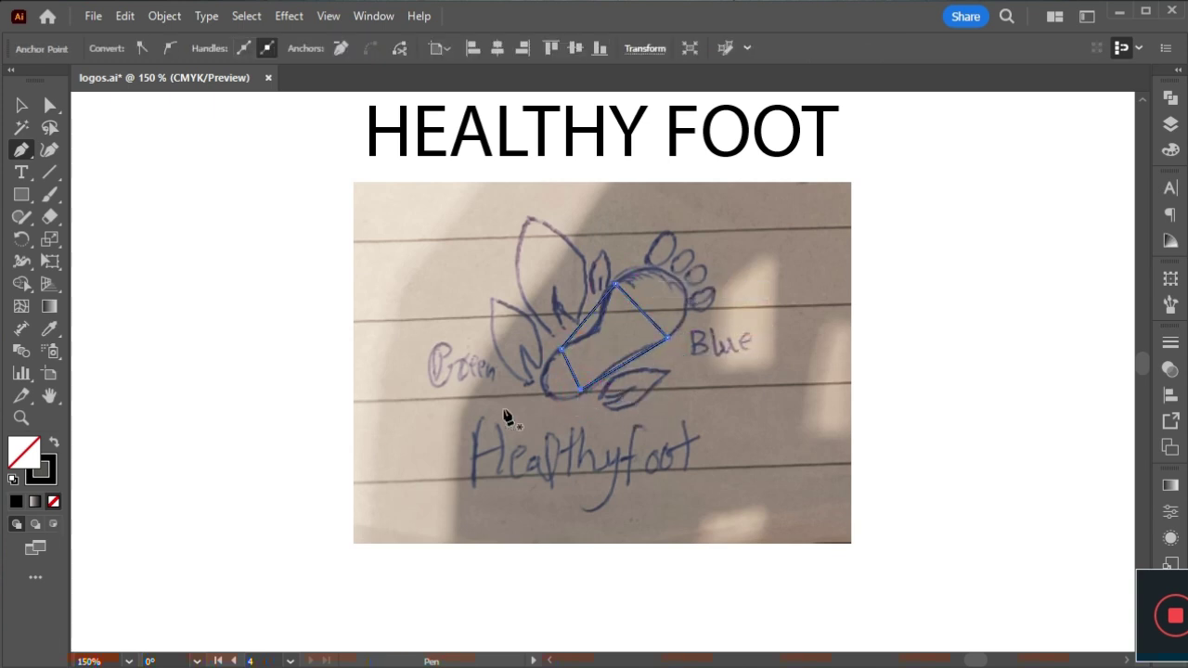
{"action": "key", "text": "shift+grave"}
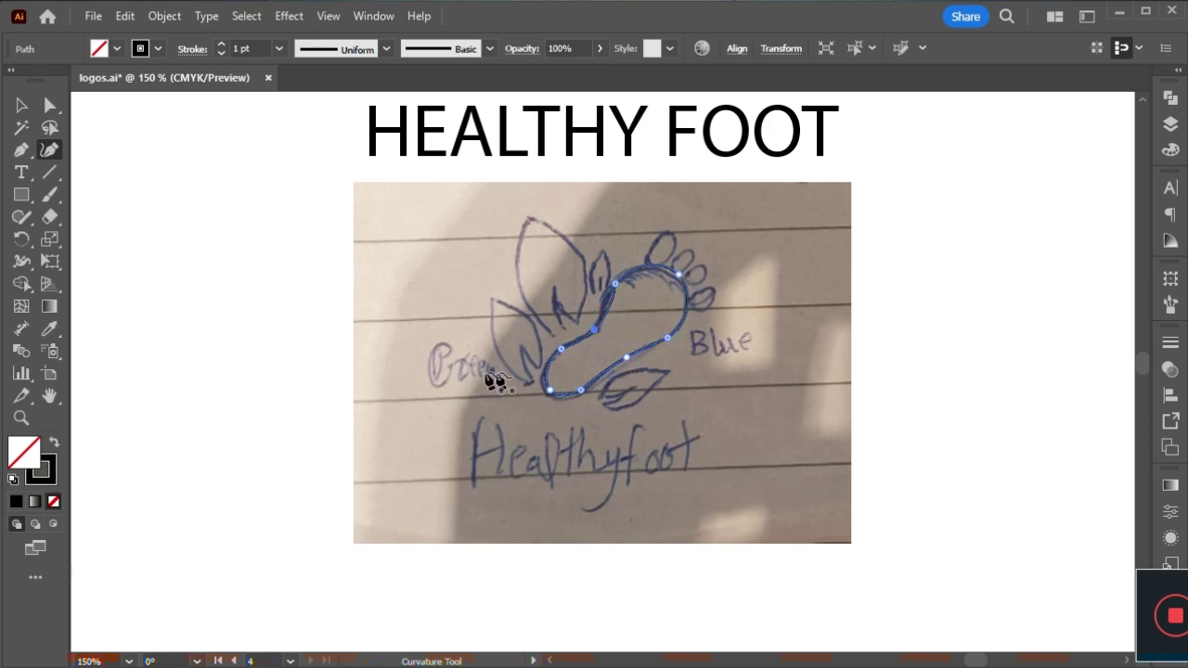
{"action": "key", "text": "a"}
{"action": "left_click", "coordinate": [538, 318]}
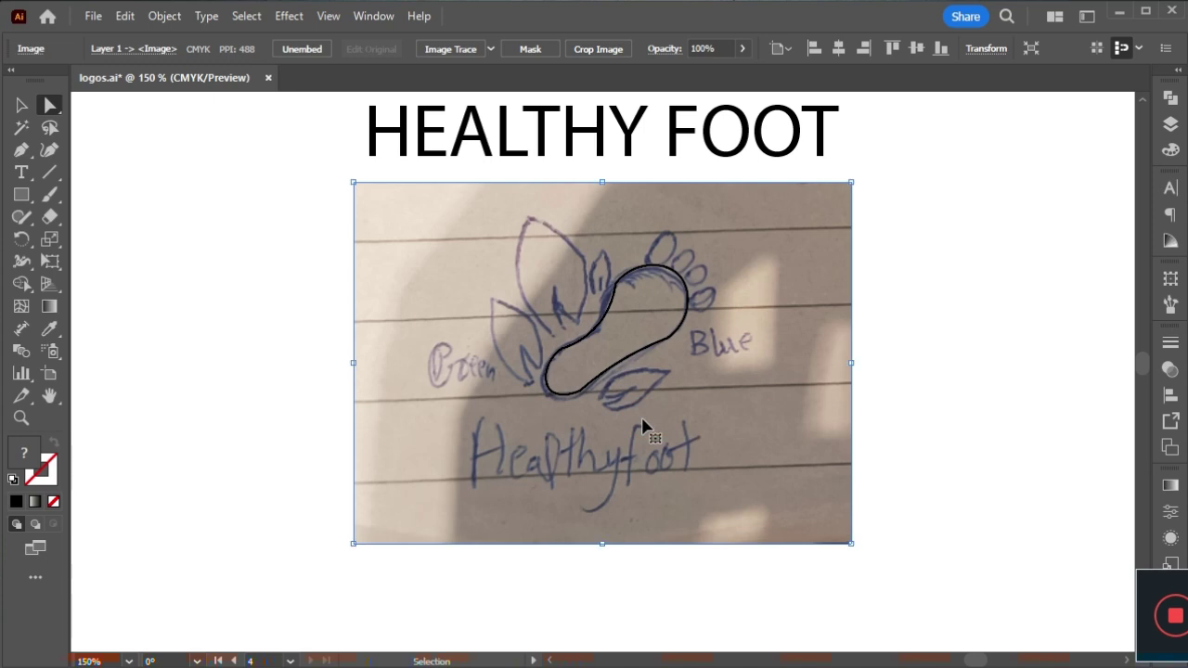
- Select the foot outline's heel corner anchor and round off that corner
{"action": "key", "text": "ctrl+shift+a"}
{"action": "left_click", "coordinate": [603, 325]}
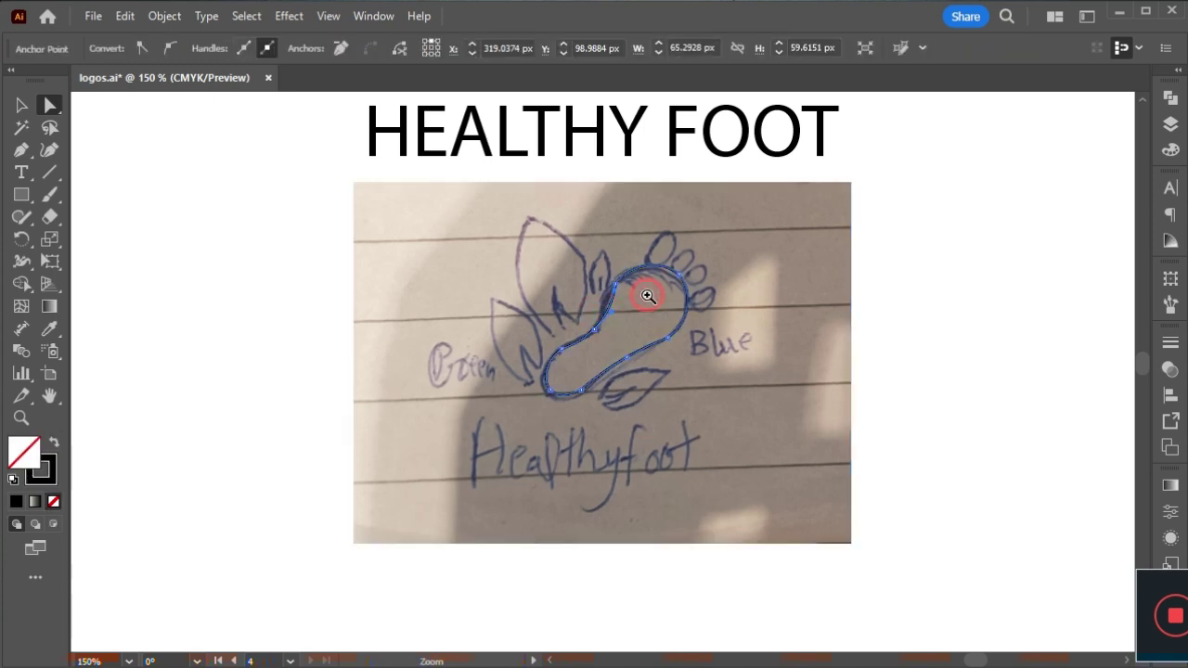
{"action": "left_click", "coordinate": [648, 296]}
{"action": "left_click", "coordinate": [566, 358]}
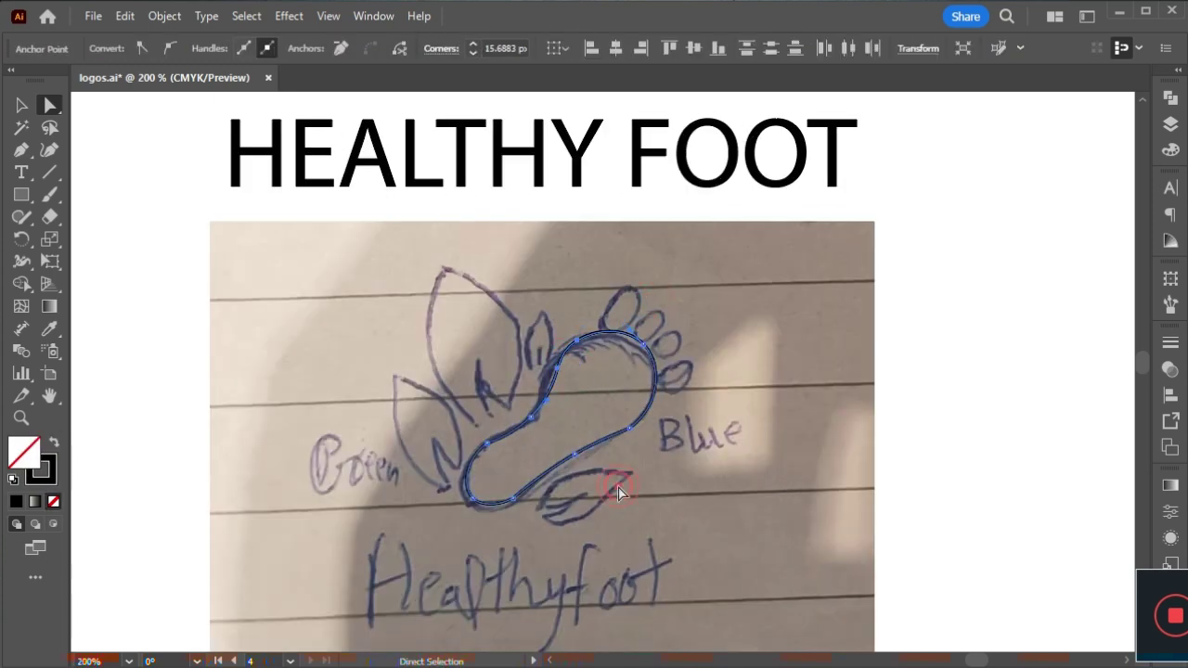
{"action": "left_click", "coordinate": [620, 492]}
{"action": "left_click", "coordinate": [650, 408]}
{"action": "left_click", "coordinate": [613, 353]}
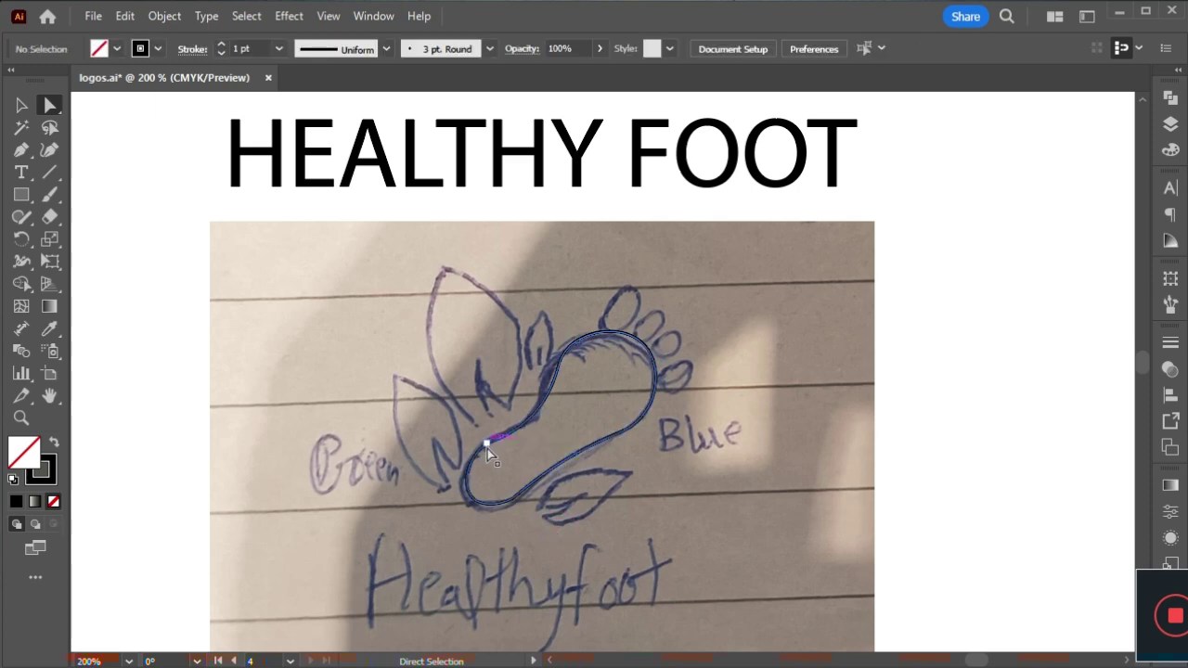
{"action": "left_click", "coordinate": [487, 447]}
{"action": "left_click", "coordinate": [538, 527]}
{"action": "left_click", "coordinate": [495, 475]}
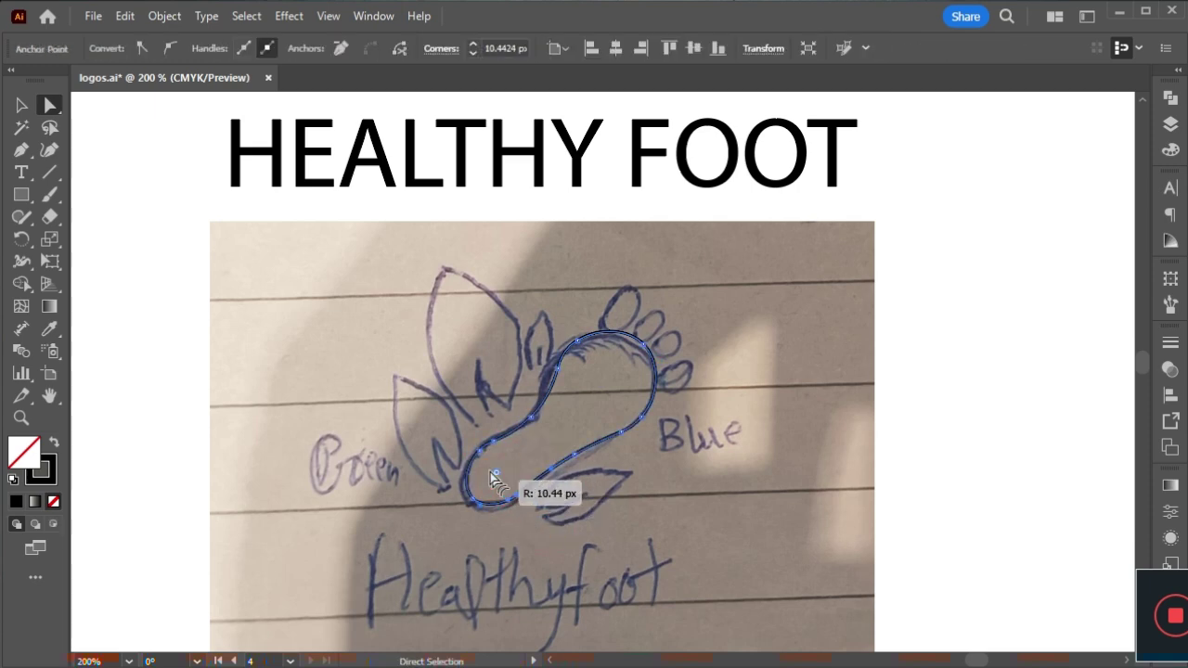
- Shift the foot outline slightly left so it sits on the sketch
{"action": "left_click", "coordinate": [605, 557]}
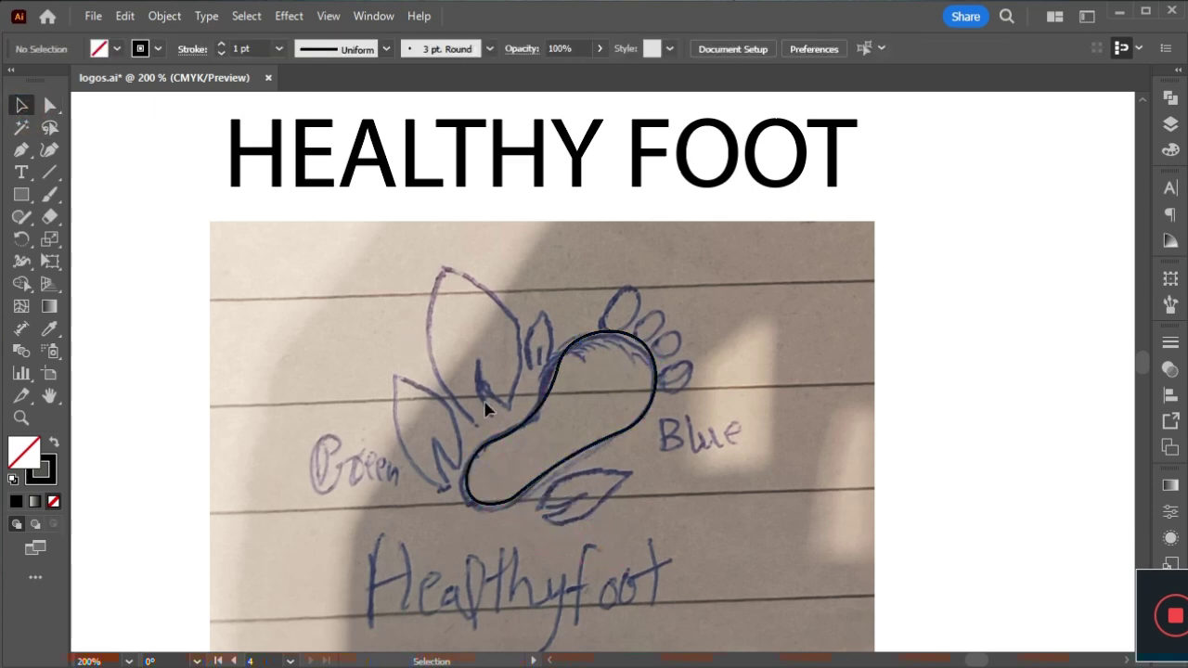
{"action": "left_click_drag", "start_coordinate": [524, 430], "coordinate": [521, 430]}
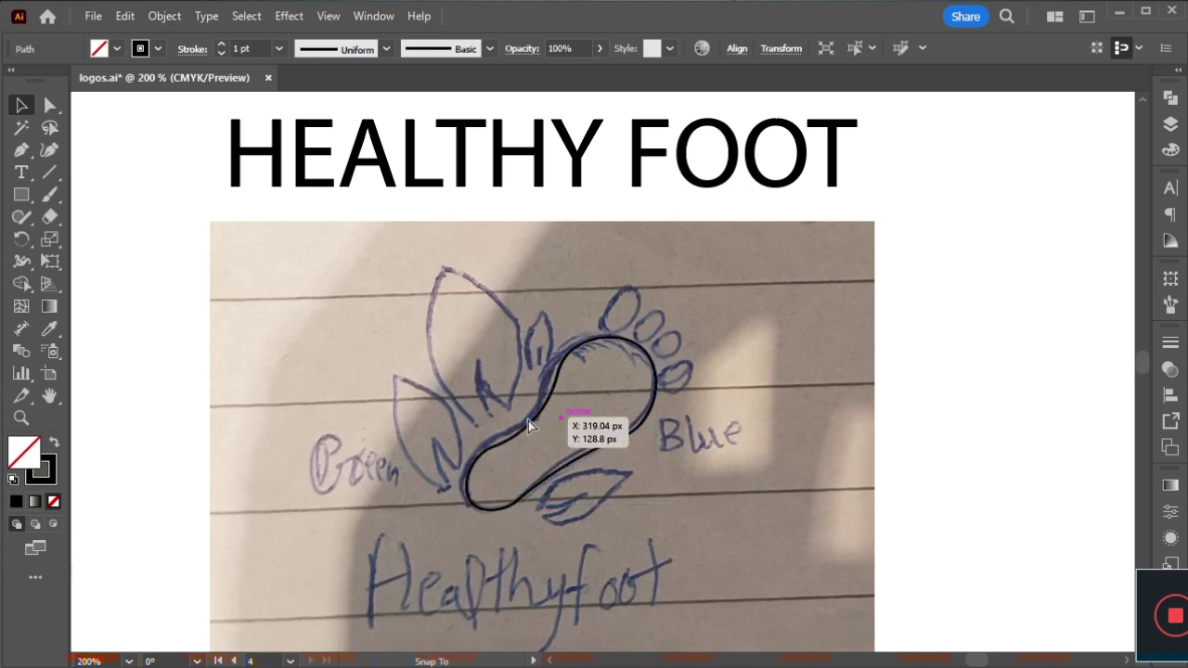
{"action": "left_click", "coordinate": [690, 455]}
{"action": "right_click", "coordinate": [21, 194]}
- Draw an oval over the top toe and make smaller copies for the other toes
{"action": "left_click", "coordinate": [70, 239]}
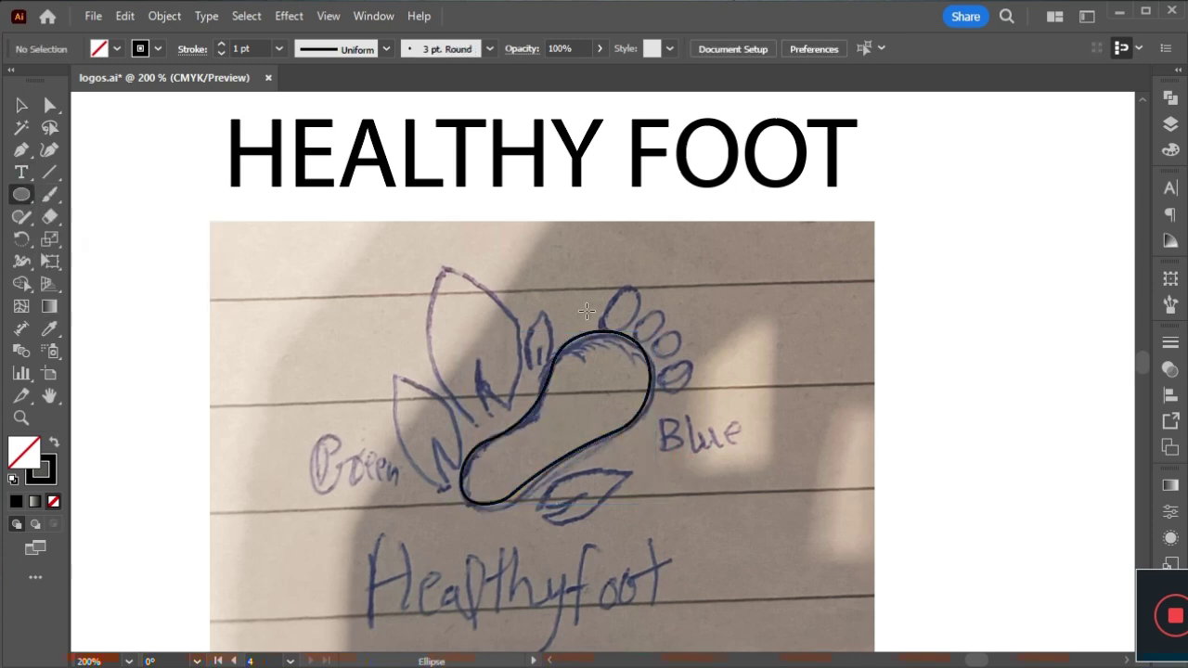
{"action": "left_click_drag", "start_coordinate": [619, 275], "coordinate": [645, 322]}
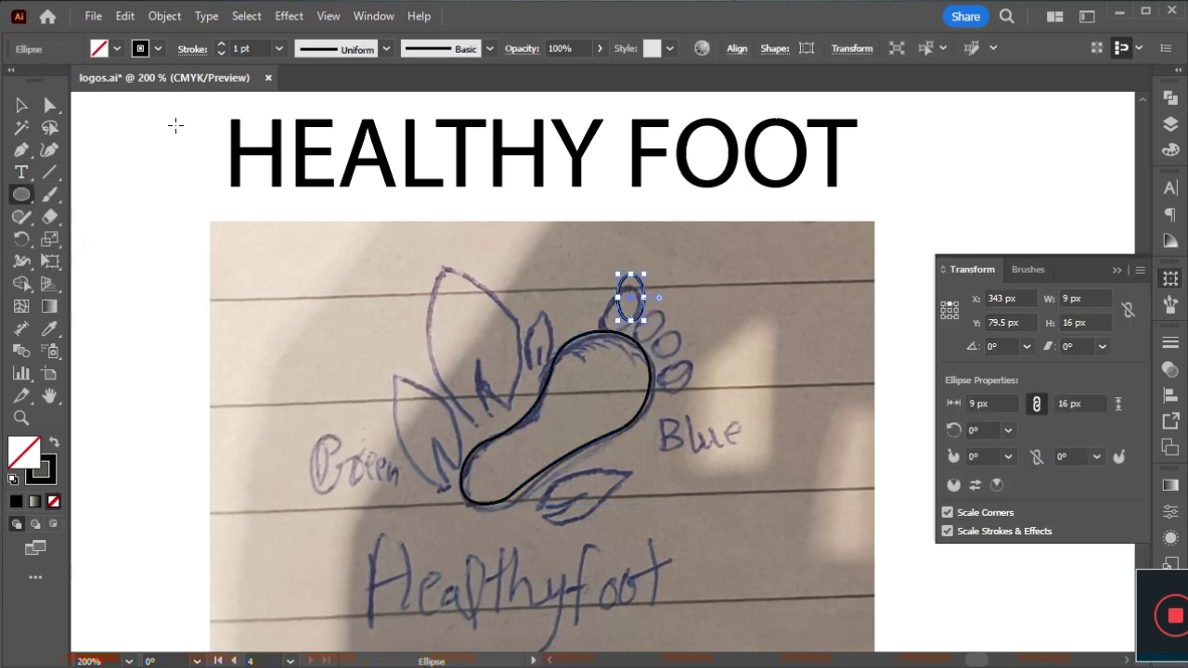
{"action": "key", "text": "v"}
{"action": "left_click_drag", "start_coordinate": [647, 319], "coordinate": [667, 318]}
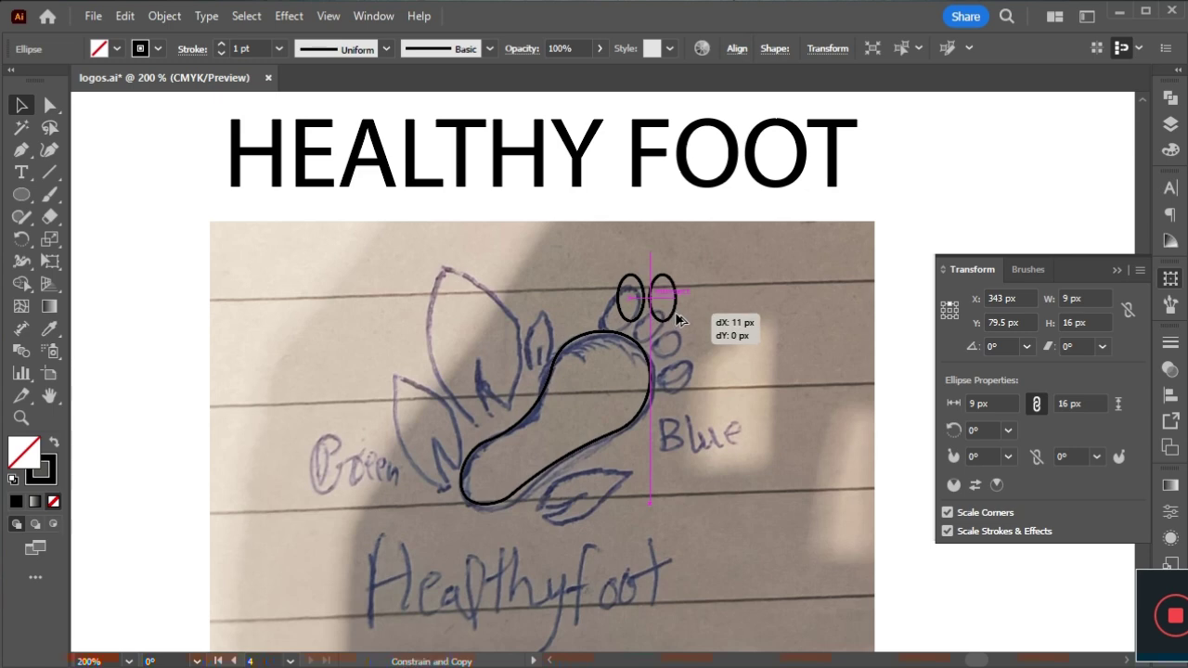
{"action": "mouse_move", "coordinate": [655, 271]}
{"action": "left_mouse_down"}
{"action": "mouse_move", "coordinate": [682, 318]}
{"action": "mouse_move", "coordinate": [687, 308]}
{"action": "left_mouse_up"}
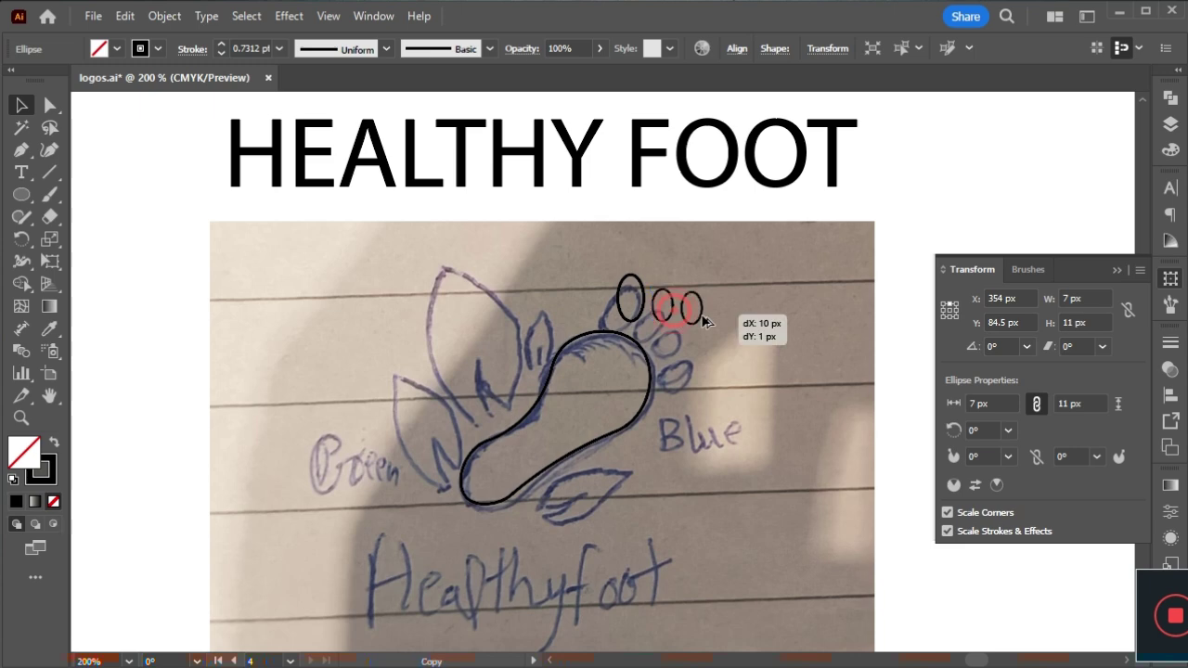
{"action": "left_click", "coordinate": [687, 306]}
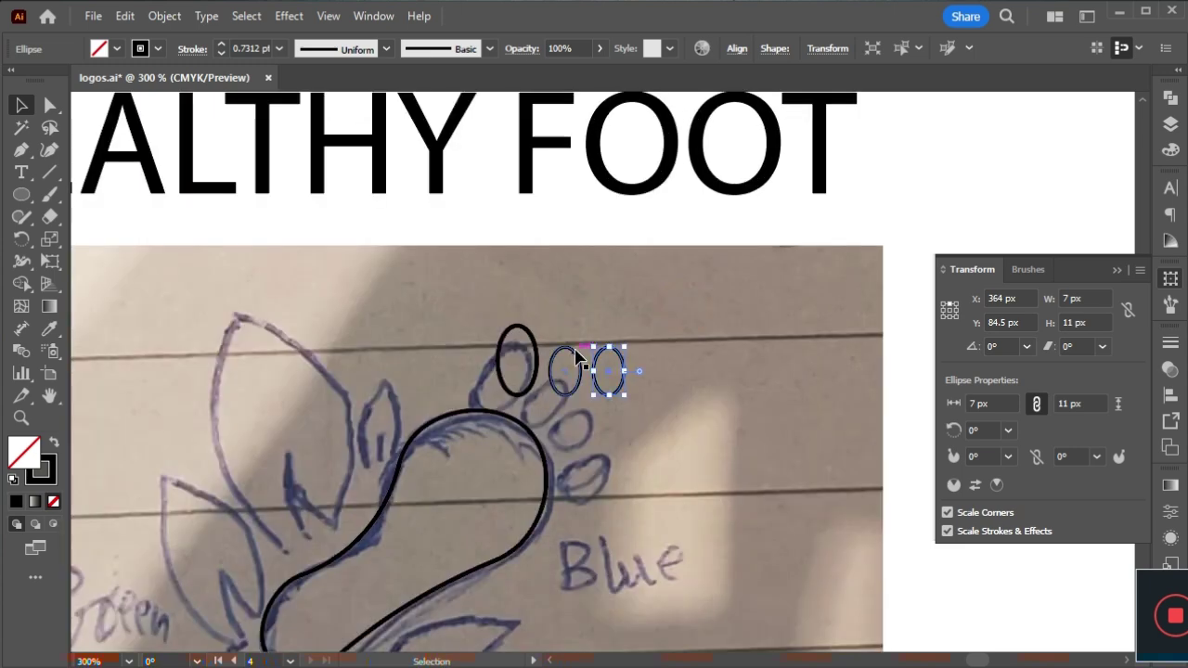
{"action": "left_click_drag", "start_coordinate": [609, 358], "coordinate": [660, 394]}
{"action": "left_click", "coordinate": [624, 385]}
- Rotate all four toe ovals to 315° and move each into place along the foot
{"action": "mouse_move", "coordinate": [498, 309]}
{"action": "left_mouse_down"}
{"action": "mouse_move", "coordinate": [672, 395]}
{"action": "mouse_move", "coordinate": [647, 432]}
{"action": "mouse_move", "coordinate": [587, 457]}
{"action": "left_mouse_up"}
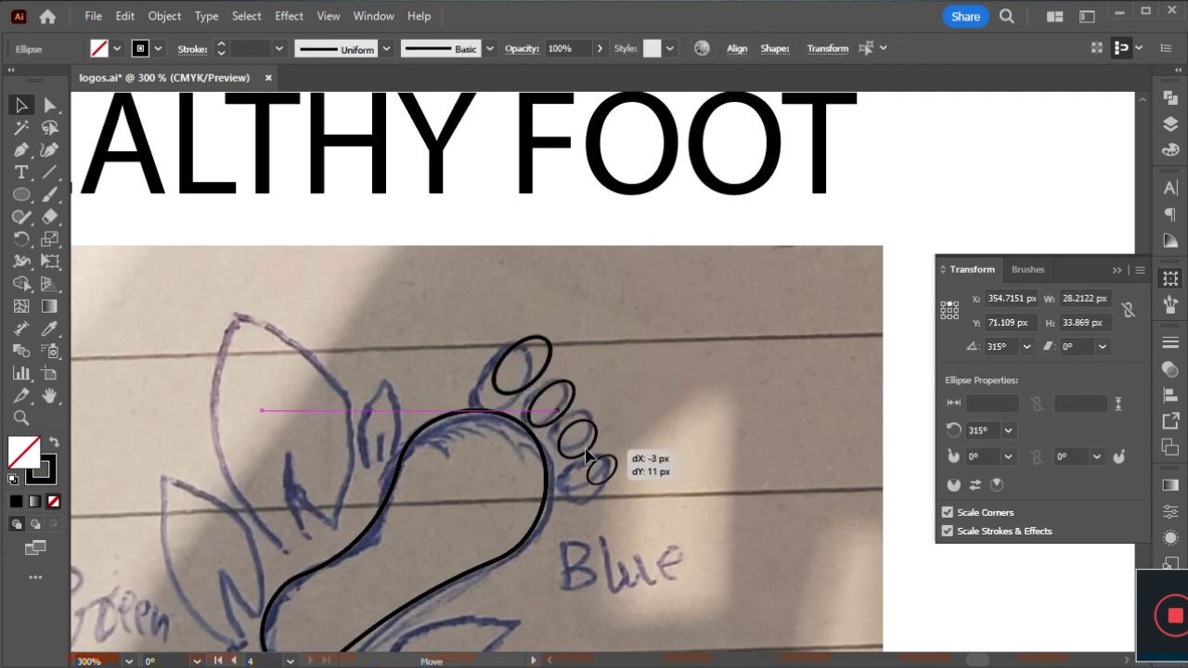
{"action": "left_click", "coordinate": [525, 367]}
{"action": "left_click_drag", "start_coordinate": [525, 367], "coordinate": [499, 390]}
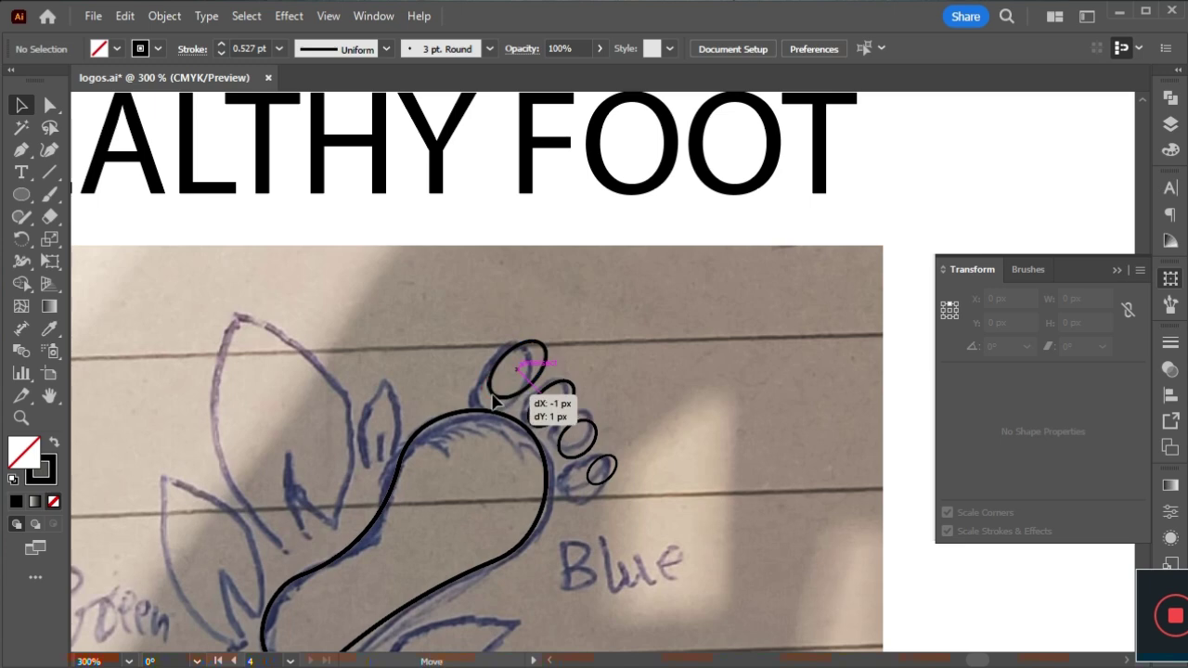
{"action": "left_click_drag", "start_coordinate": [572, 447], "coordinate": [568, 461]}
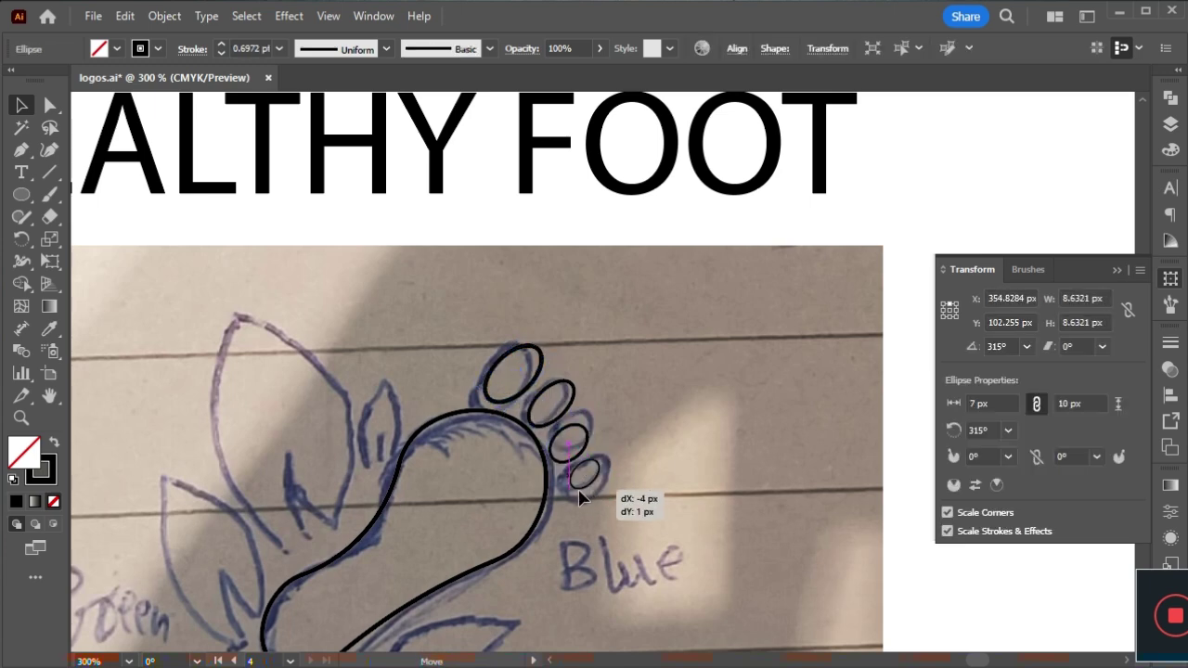
{"action": "left_click_drag", "start_coordinate": [598, 492], "coordinate": [586, 485]}
{"action": "left_click", "coordinate": [623, 493]}
{"action": "key", "text": "ctrl+minus"}
{"action": "left_click_drag", "start_coordinate": [561, 425], "coordinate": [632, 464]}
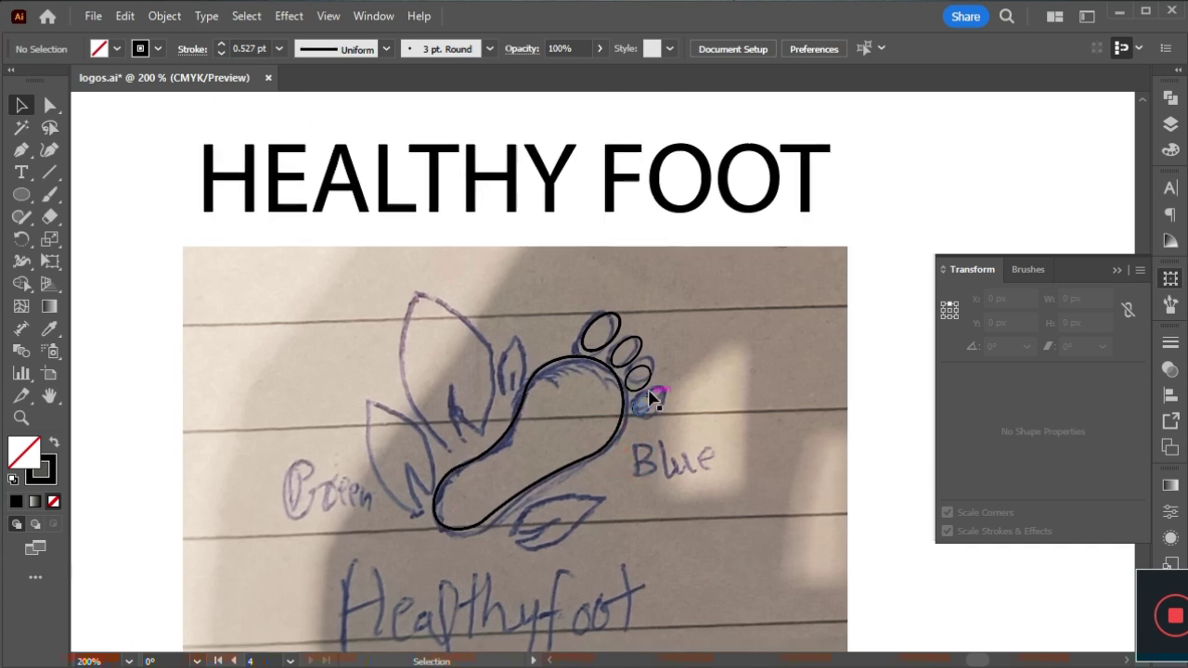
- Adjust the angles of the third and second toes to follow the sketch
{"action": "left_click", "coordinate": [645, 410]}
{"action": "left_click", "coordinate": [544, 319]}
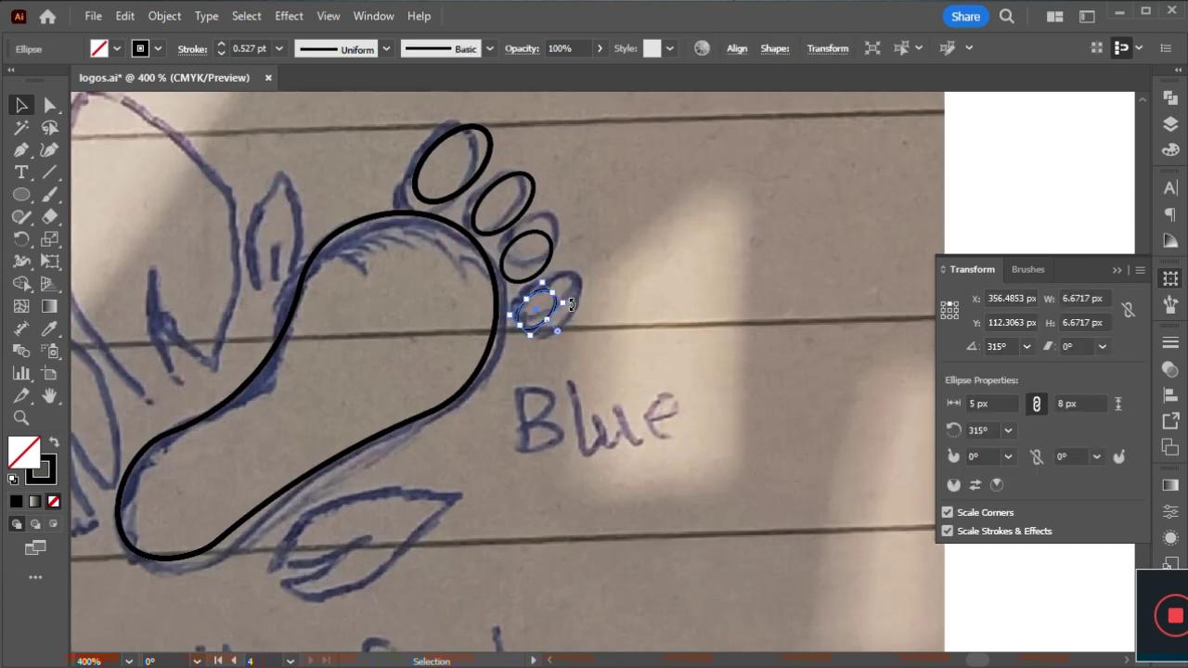
{"action": "left_click", "coordinate": [551, 264]}
{"action": "mouse_move", "coordinate": [561, 261]}
{"action": "left_mouse_down"}
{"action": "mouse_move", "coordinate": [576, 257]}
{"action": "mouse_move", "coordinate": [557, 257]}
{"action": "left_mouse_up"}
{"action": "left_click", "coordinate": [534, 186]}
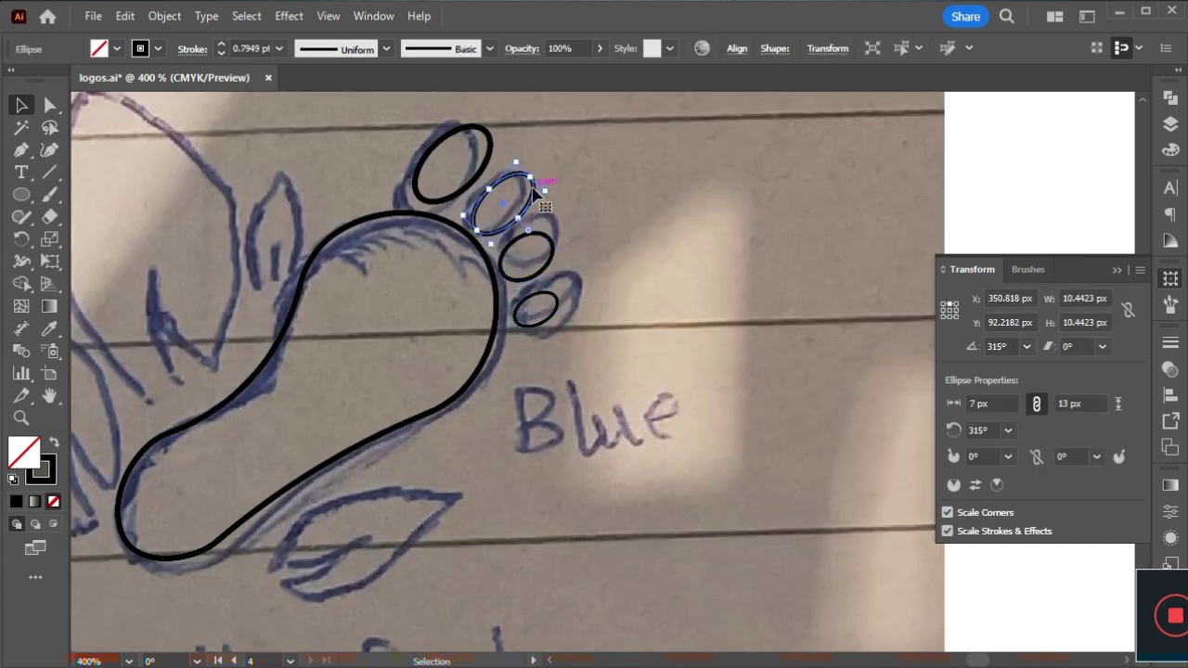
{"action": "left_click", "coordinate": [562, 314]}
{"action": "left_click", "coordinate": [595, 315], "text": "alt"}
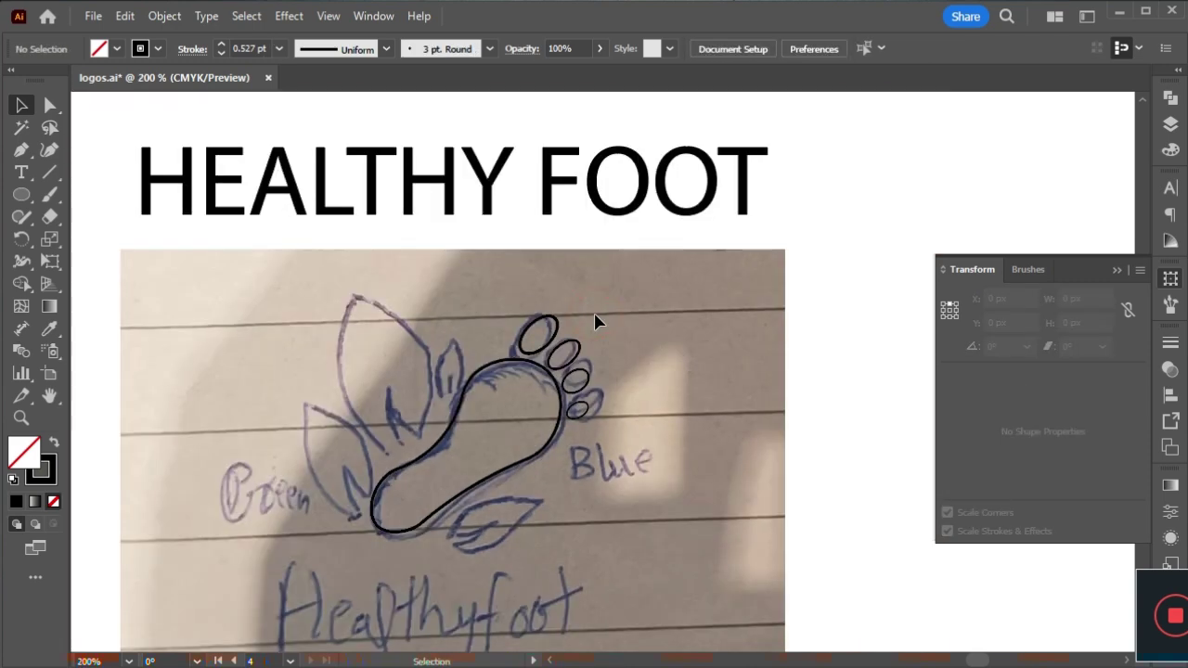
- Trace the left leaf with curved Pen anchors, including its pointed top and inner notch
{"action": "left_click", "coordinate": [21, 149]}
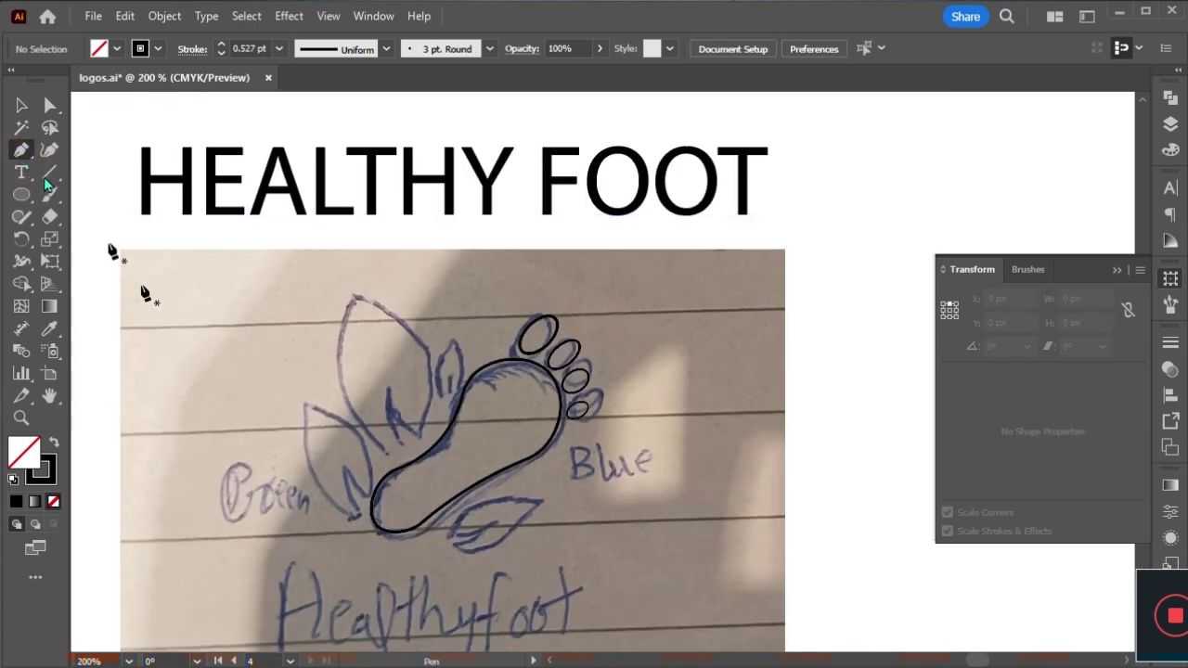
{"action": "left_click", "coordinate": [360, 513]}
{"action": "left_click_drag", "start_coordinate": [302, 401], "coordinate": [309, 371]}
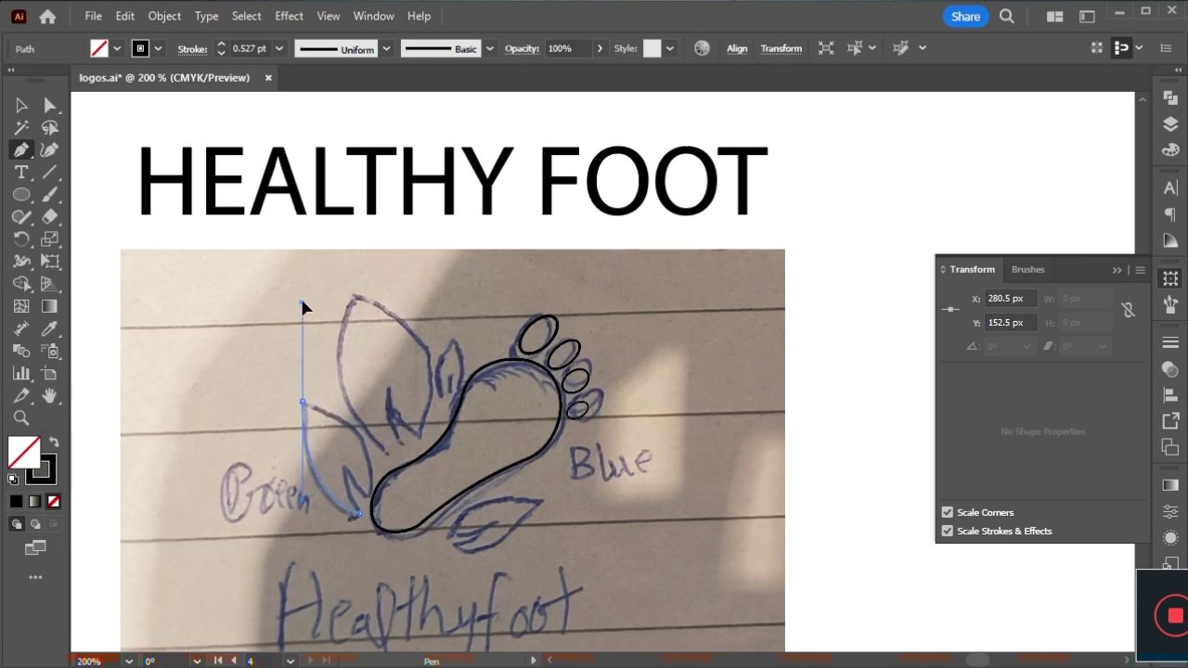
{"action": "left_click_drag", "start_coordinate": [303, 307], "coordinate": [300, 285]}
{"action": "left_click_drag", "start_coordinate": [359, 513], "coordinate": [367, 571]}
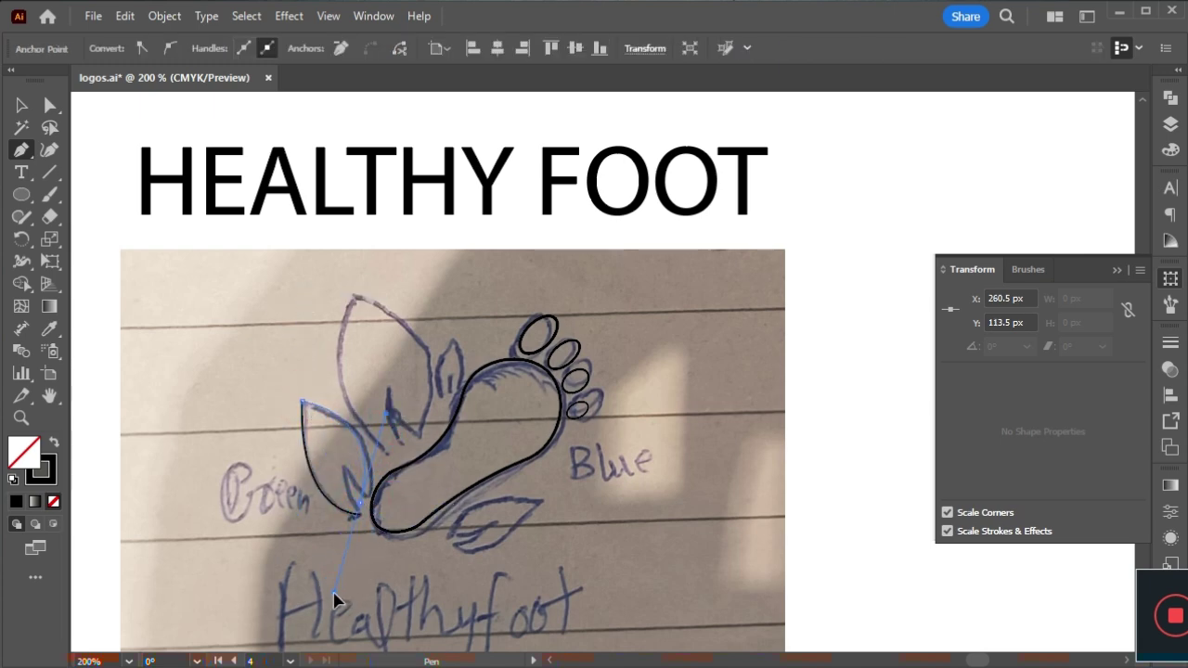
{"action": "left_click_drag", "start_coordinate": [369, 514], "coordinate": [367, 512]}
{"action": "left_click", "coordinate": [364, 502], "text": "ctrl"}
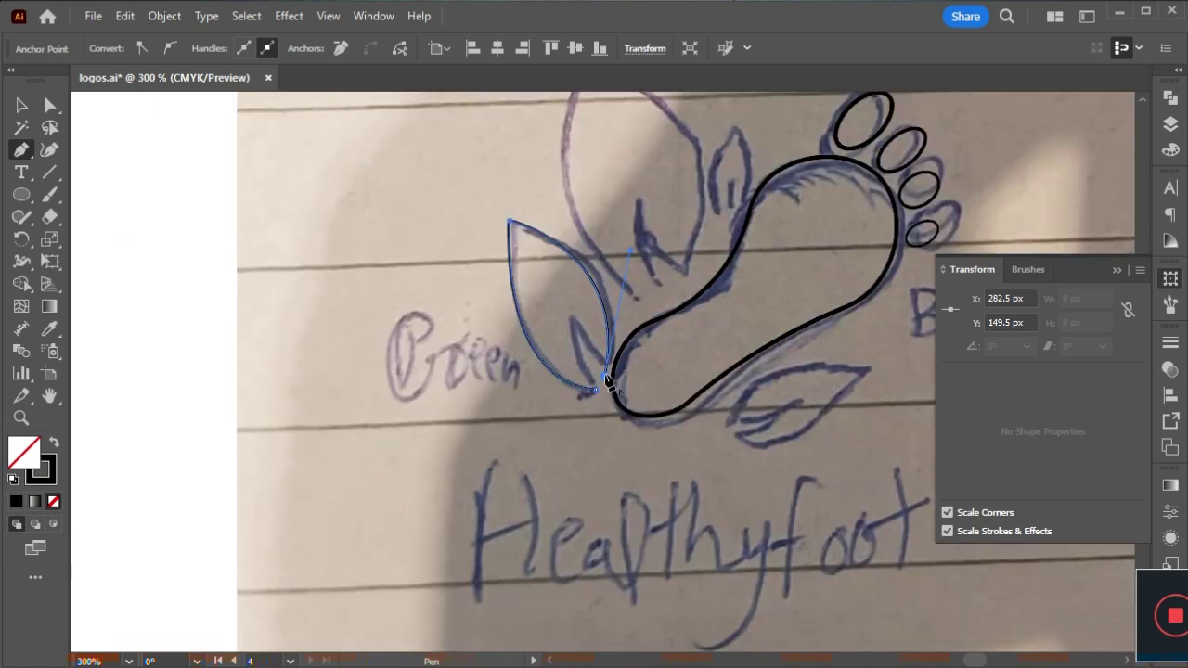
{"action": "left_click_drag", "start_coordinate": [564, 322], "coordinate": [592, 388]}
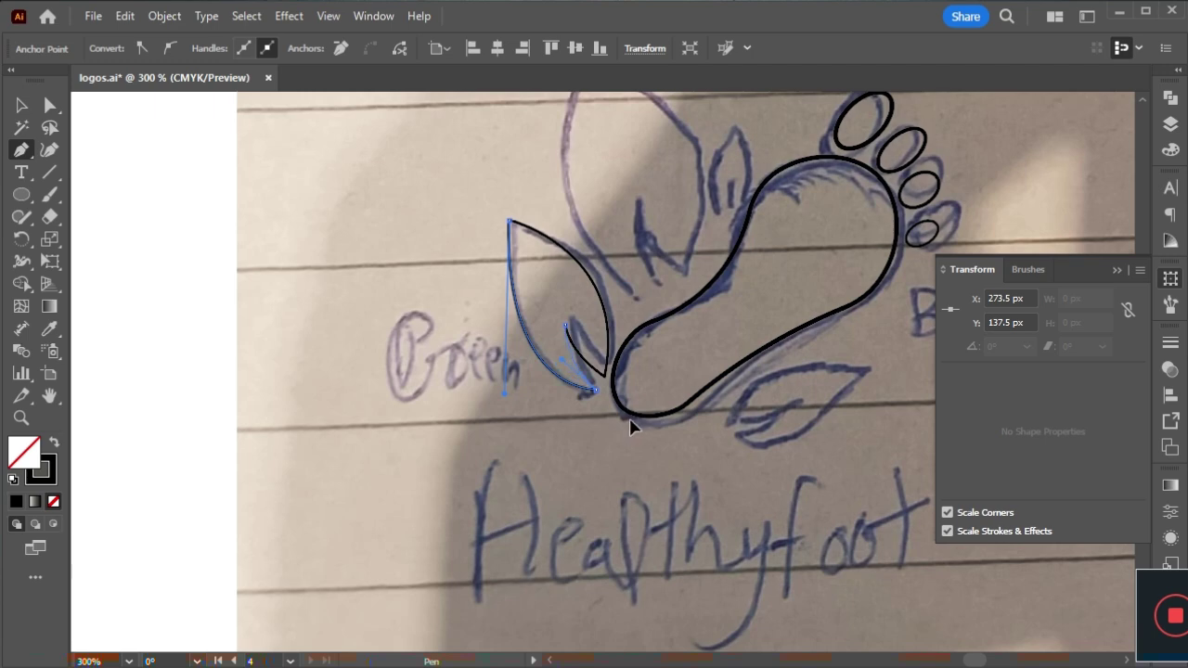
{"action": "left_click", "coordinate": [21, 105]}
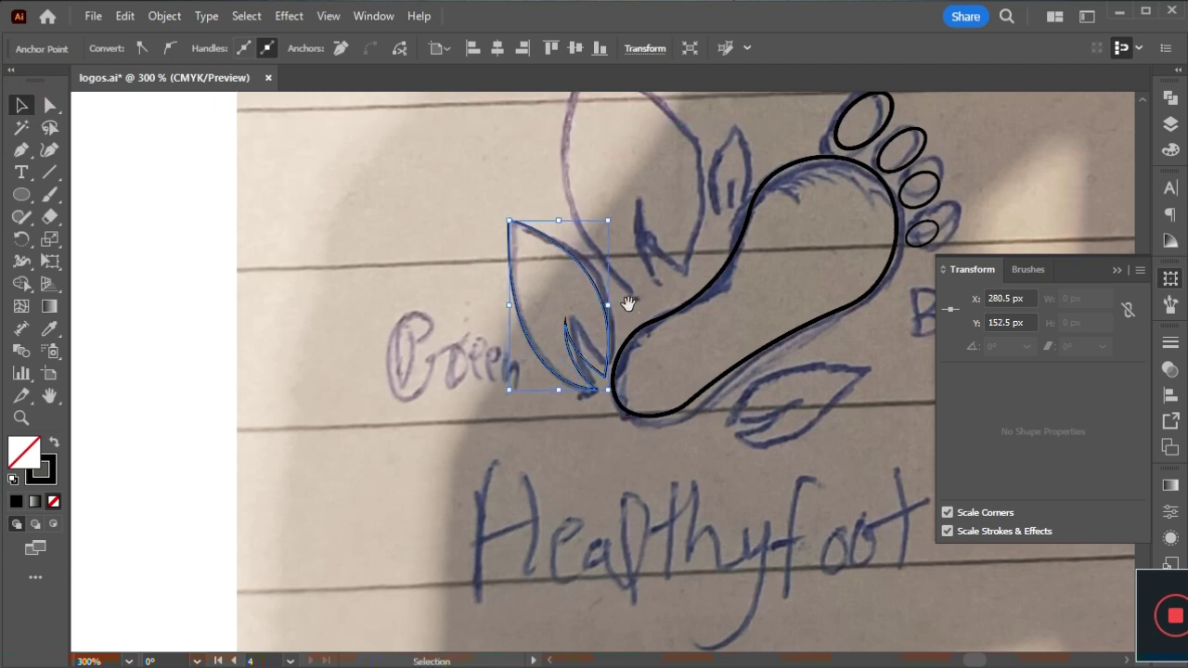
- Duplicate the leaf upward, enlarge and tilt it over the big upper leaf, then add another copy
{"action": "mouse_move", "coordinate": [629, 304]}
{"action": "left_mouse_down"}
{"action": "mouse_move", "coordinate": [531, 383]}
{"action": "mouse_move", "coordinate": [584, 266]}
{"action": "mouse_move", "coordinate": [622, 239]}
{"action": "left_mouse_up"}
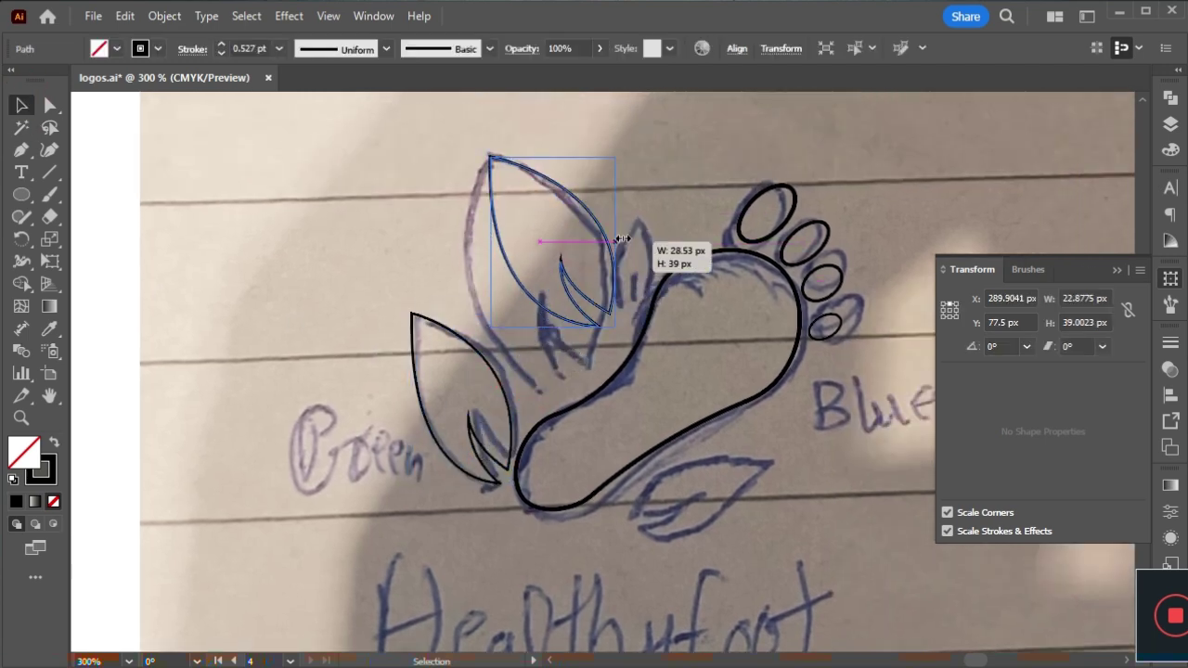
{"action": "left_click_drag", "start_coordinate": [490, 327], "coordinate": [461, 364]}
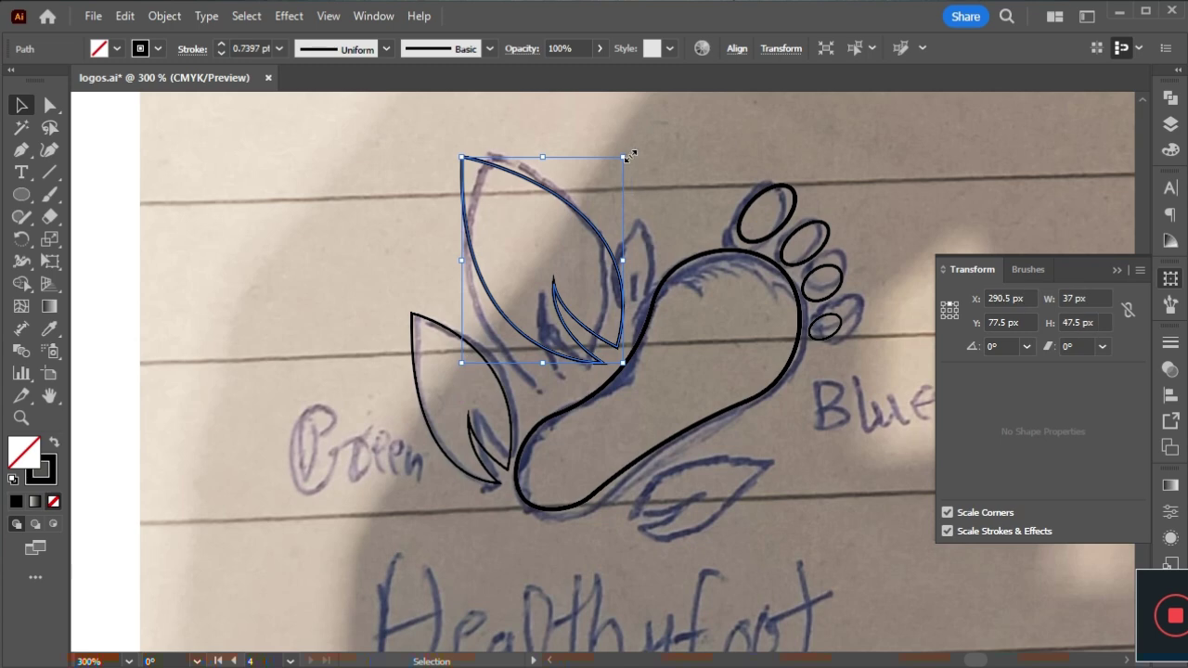
{"action": "left_click_drag", "start_coordinate": [630, 156], "coordinate": [644, 191]}
{"action": "left_click_drag", "start_coordinate": [581, 236], "coordinate": [692, 195]}
{"action": "left_click_drag", "start_coordinate": [520, 186], "coordinate": [496, 142]}
{"action": "left_click", "coordinate": [674, 188]}
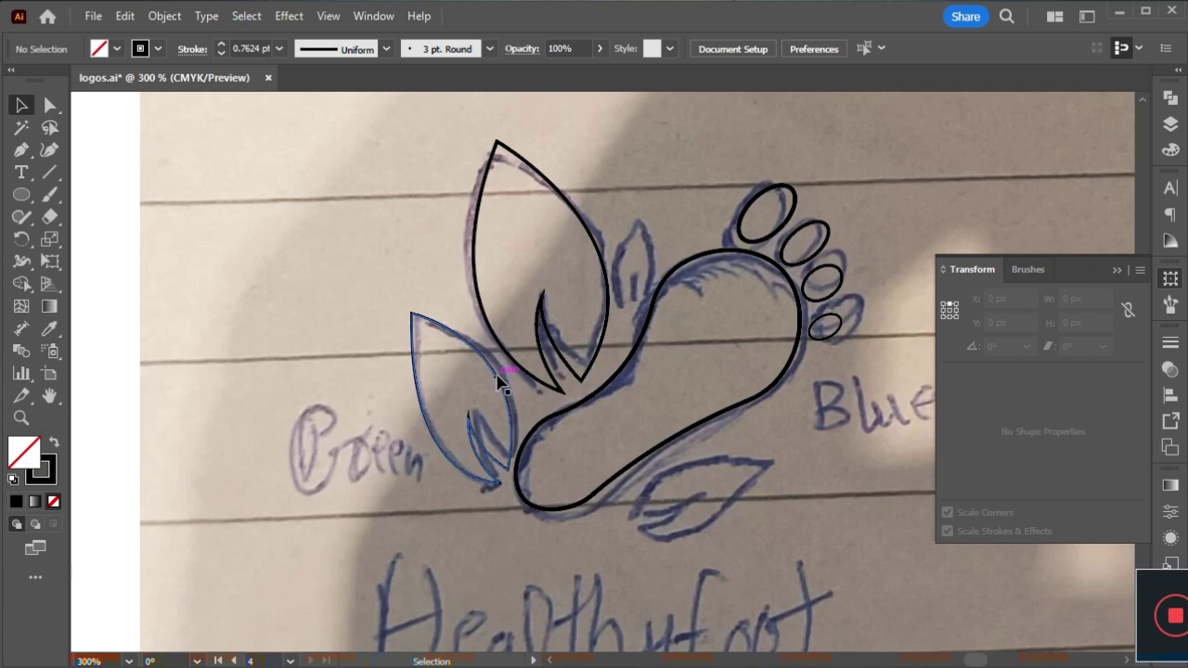
{"action": "left_click_drag", "start_coordinate": [498, 381], "coordinate": [716, 172]}
- Reflect the copied leaf and rotate and shrink it beside the foot
{"action": "right_click", "coordinate": [713, 172]}
{"action": "mouse_move", "coordinate": [769, 562]}
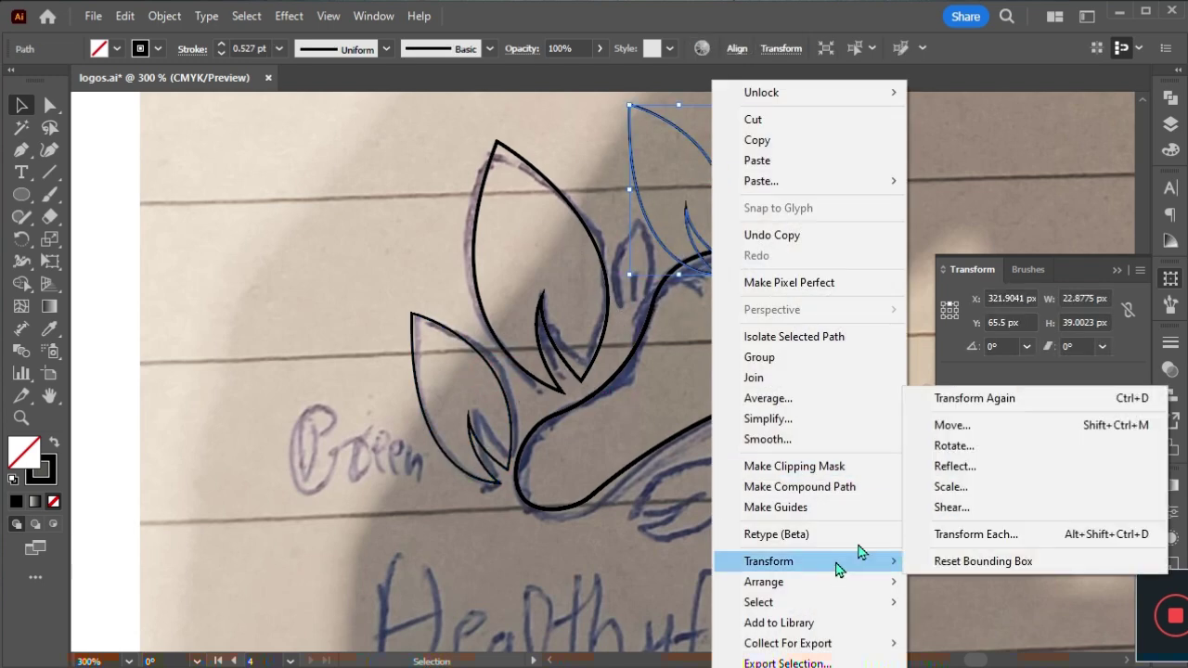
{"action": "left_click", "coordinate": [954, 466]}
{"action": "left_click", "coordinate": [984, 488]}
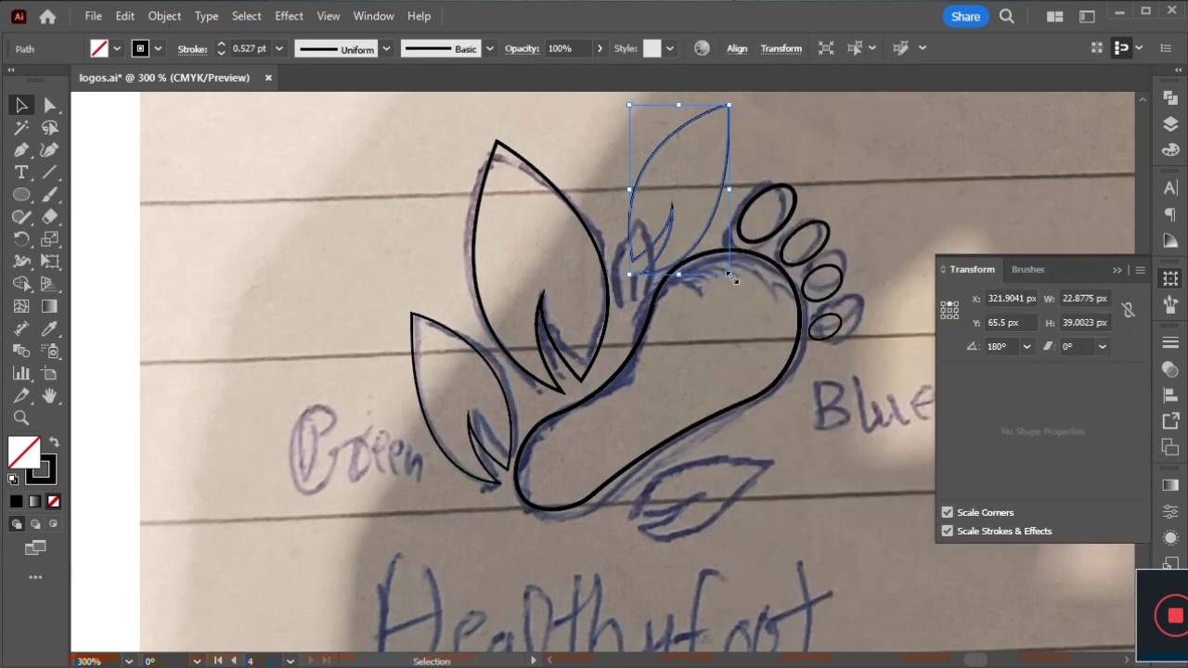
{"action": "mouse_move", "coordinate": [735, 109]}
{"action": "left_mouse_down"}
{"action": "mouse_move", "coordinate": [715, 93]}
{"action": "mouse_move", "coordinate": [698, 251]}
{"action": "mouse_move", "coordinate": [662, 272]}
{"action": "mouse_move", "coordinate": [696, 499]}
{"action": "mouse_move", "coordinate": [716, 456]}
{"action": "mouse_move", "coordinate": [734, 543]}
{"action": "mouse_move", "coordinate": [766, 471]}
{"action": "left_mouse_up"}
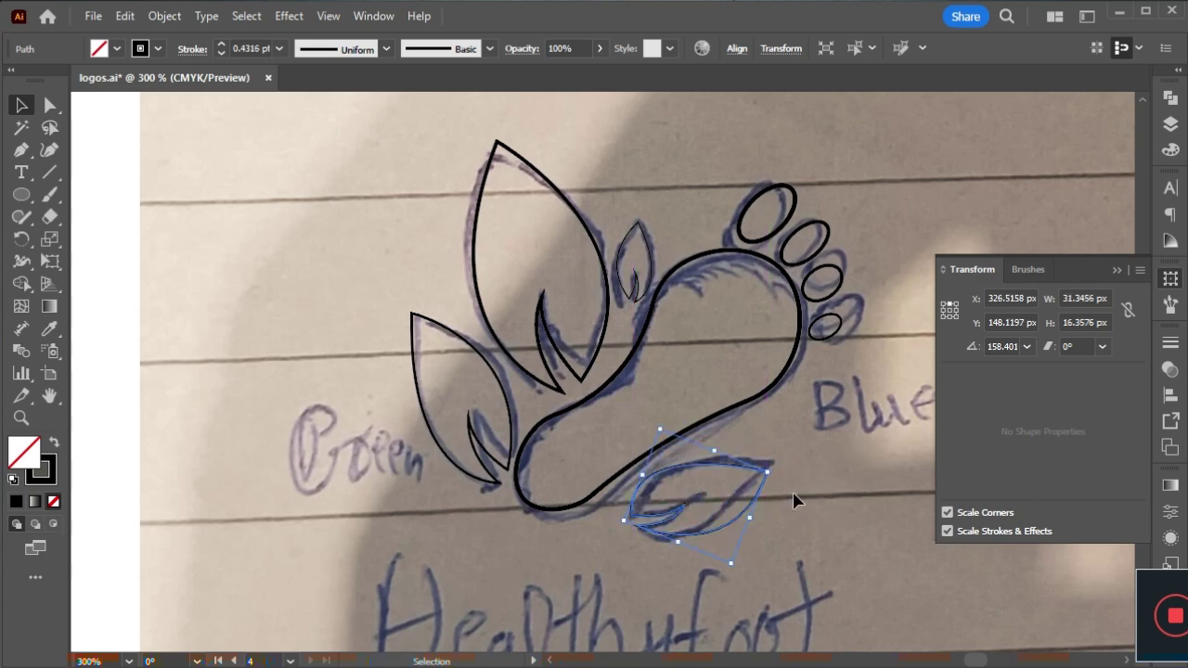
{"action": "left_click", "coordinate": [793, 501]}
- Fill all logo shapes solid bright blue with no stroke
{"action": "left_click_drag", "start_coordinate": [344, 176], "coordinate": [870, 511]}
{"action": "left_click", "coordinate": [53, 445]}
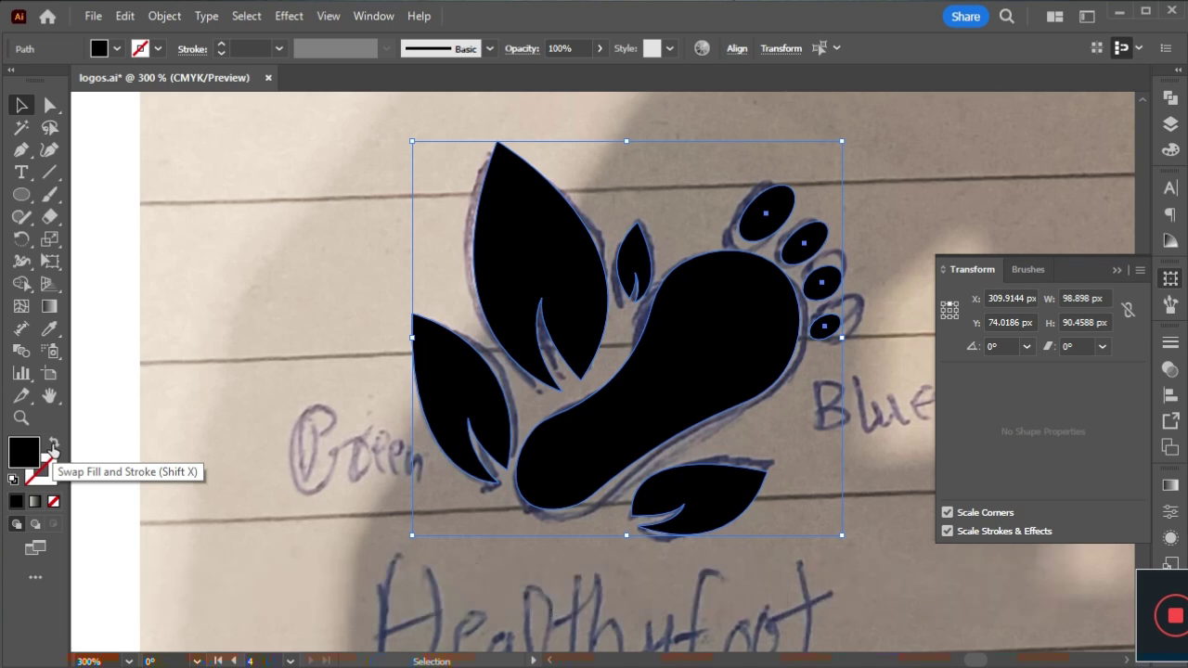
{"action": "double_click", "coordinate": [24, 452]}
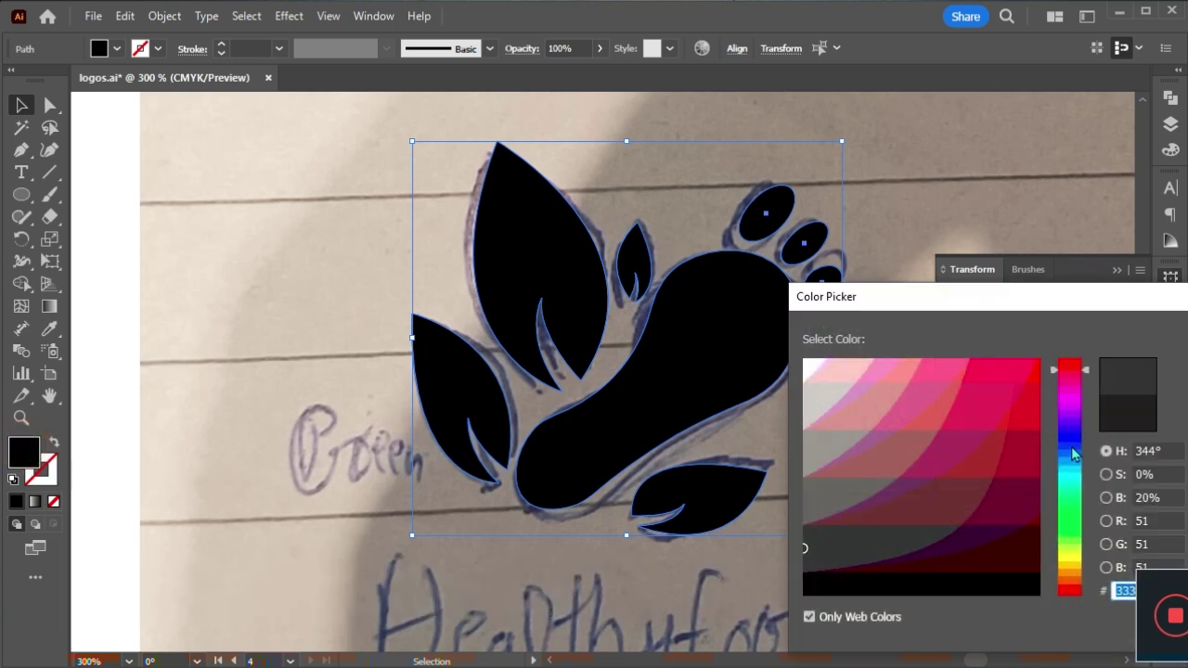
{"action": "left_click_drag", "start_coordinate": [1074, 453], "coordinate": [1072, 461]}
{"action": "left_click_drag", "start_coordinate": [1006, 421], "coordinate": [1030, 340]}
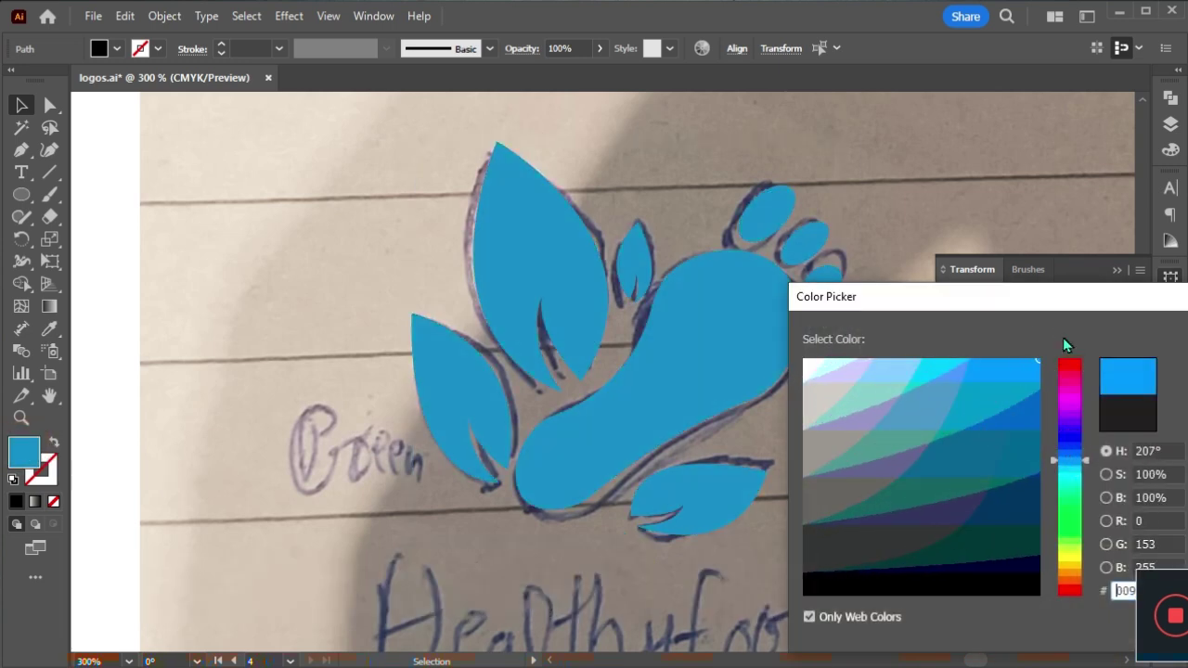
{"action": "left_click_drag", "start_coordinate": [1072, 469], "coordinate": [1075, 472]}
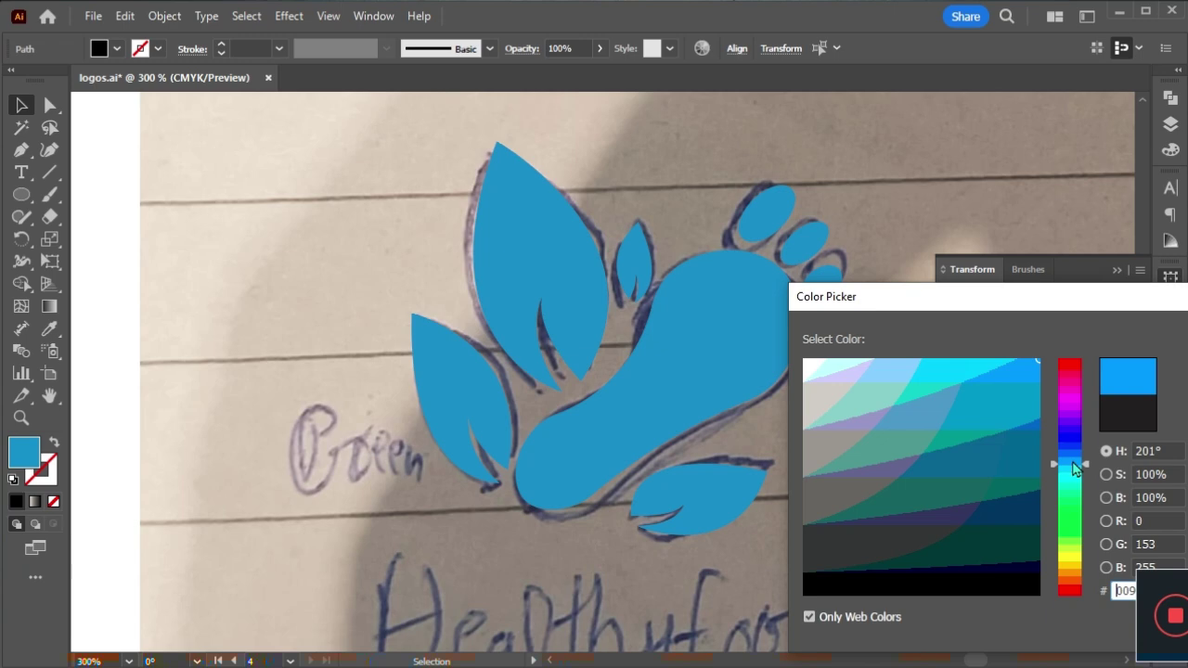
{"action": "key", "text": "Return"}
- Delete the sketch photo through the Layers panel, then undo the deletion
{"action": "left_click", "coordinate": [851, 400]}
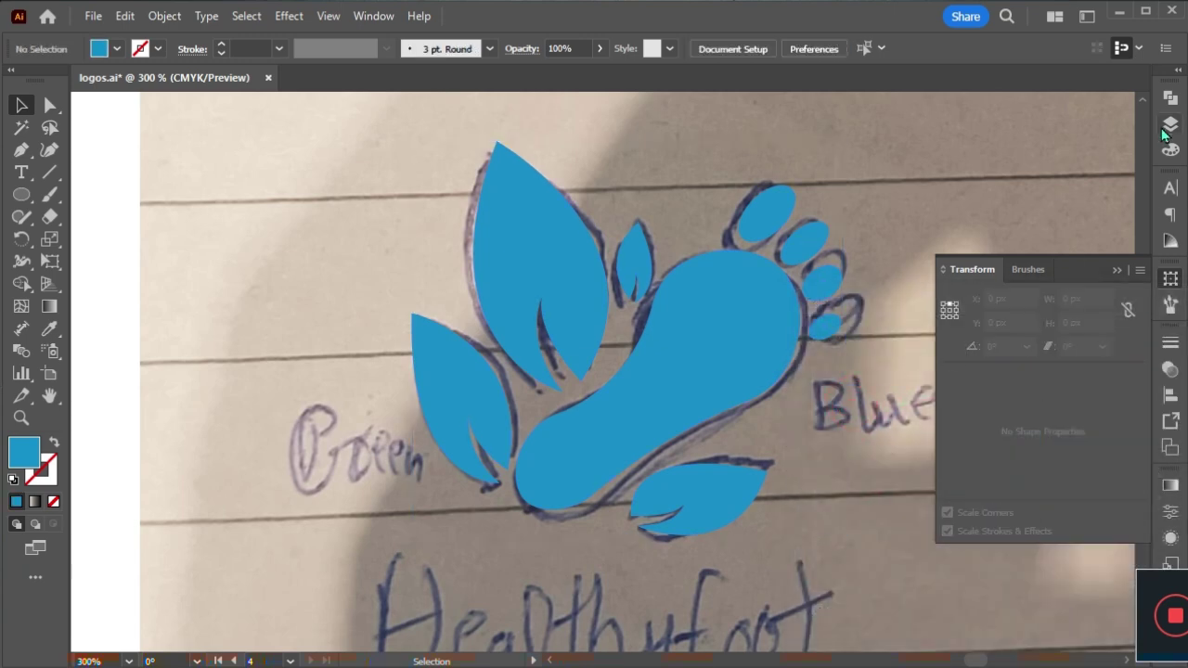
{"action": "left_click", "coordinate": [1171, 124]}
{"action": "left_click_drag", "start_coordinate": [1139, 176], "coordinate": [1160, 513]}
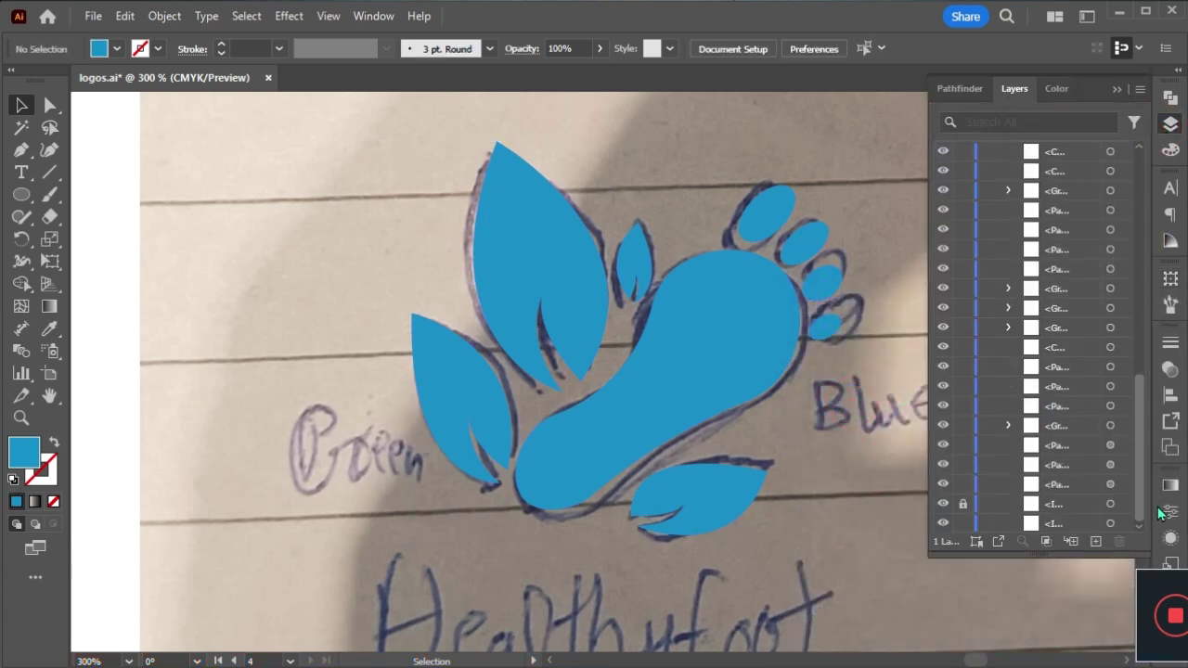
{"action": "left_click", "coordinate": [968, 506]}
{"action": "key", "text": "Delete"}
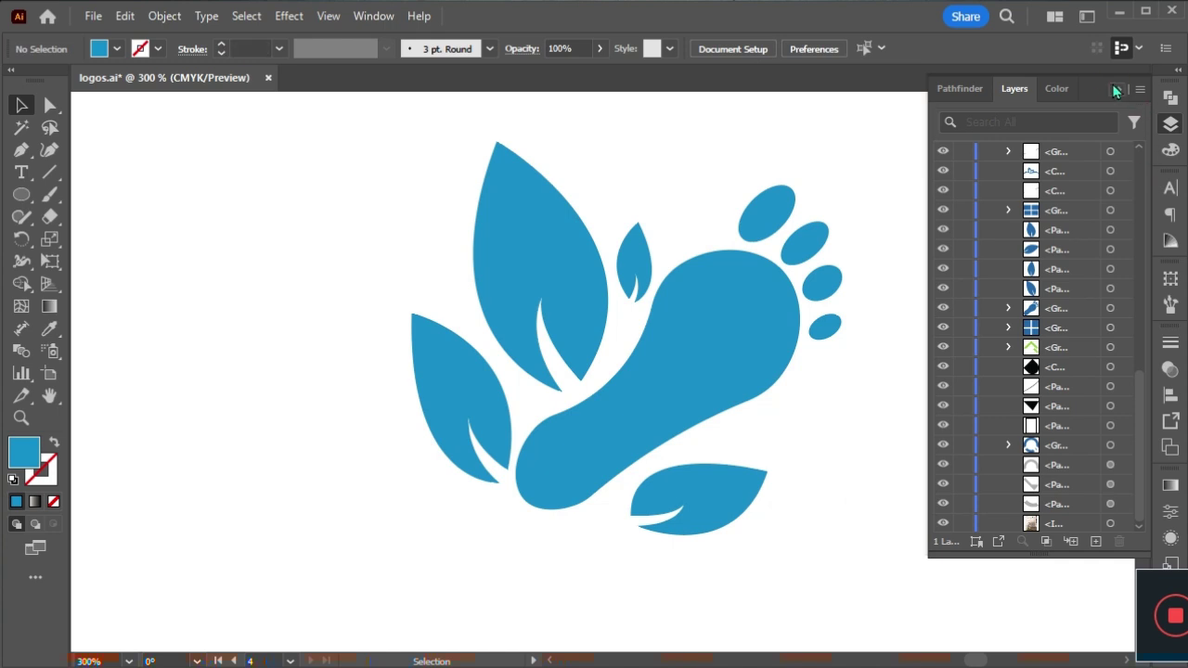
{"action": "left_click", "coordinate": [1114, 87]}
{"action": "key", "text": "ctrl+z"}
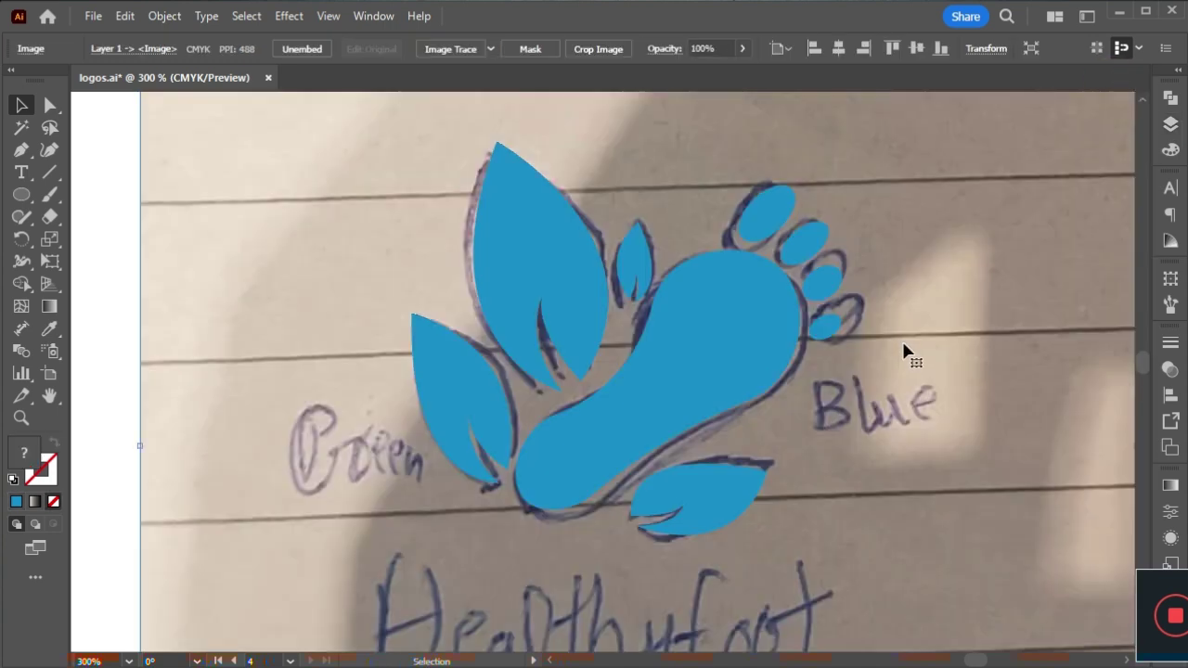
{"action": "key", "text": "ctrl+2"}
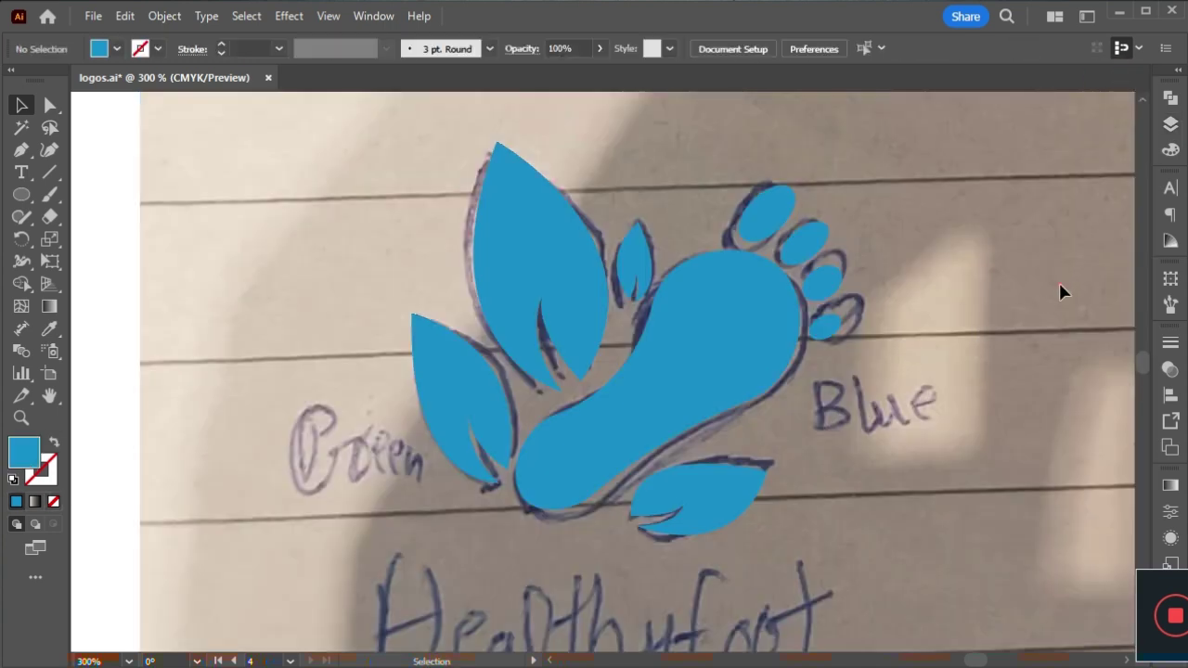
- Delete the sketch photo's layer, leaving only the blue logo on white
{"action": "left_click", "coordinate": [1171, 123]}
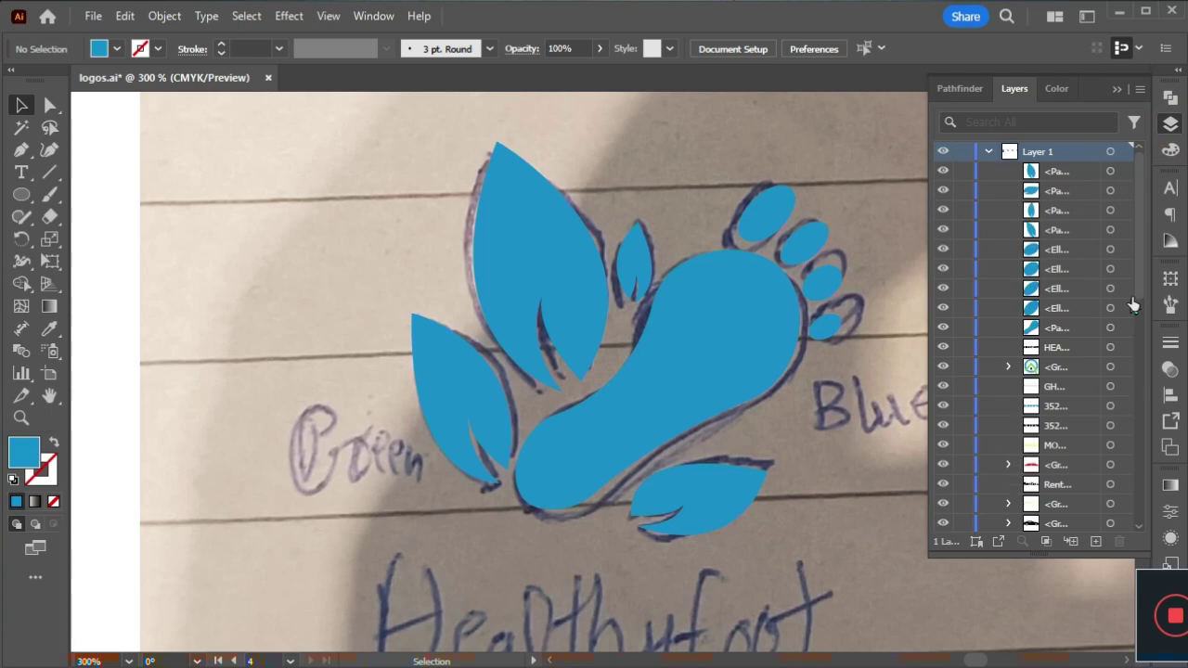
{"action": "left_click_drag", "start_coordinate": [1135, 305], "coordinate": [1161, 510]}
{"action": "scroll", "coordinate": [968, 512], "scroll_direction": "down", "scroll_amount": 3}
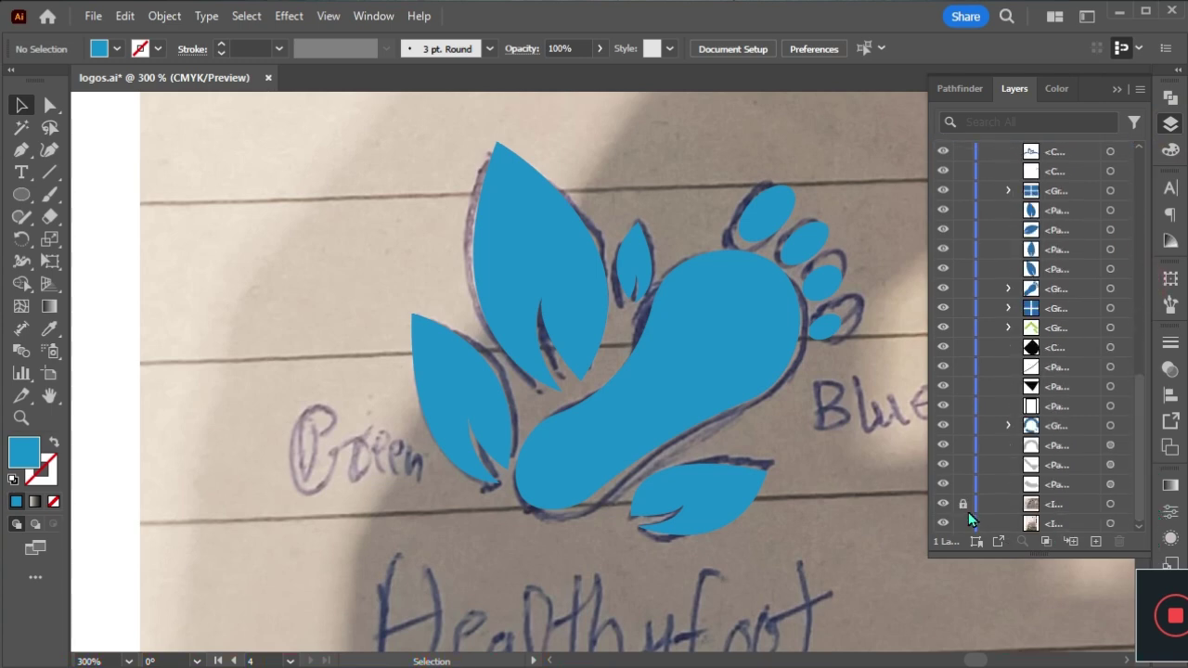
{"action": "left_click", "coordinate": [1049, 506]}
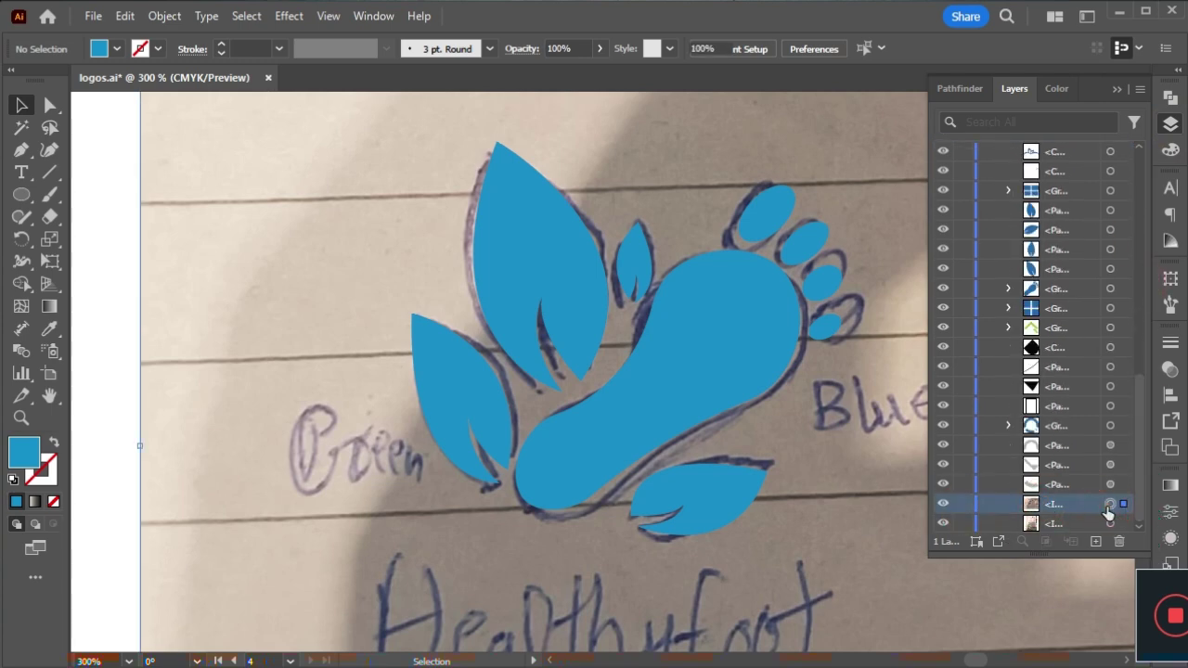
{"action": "key", "text": "Delete"}
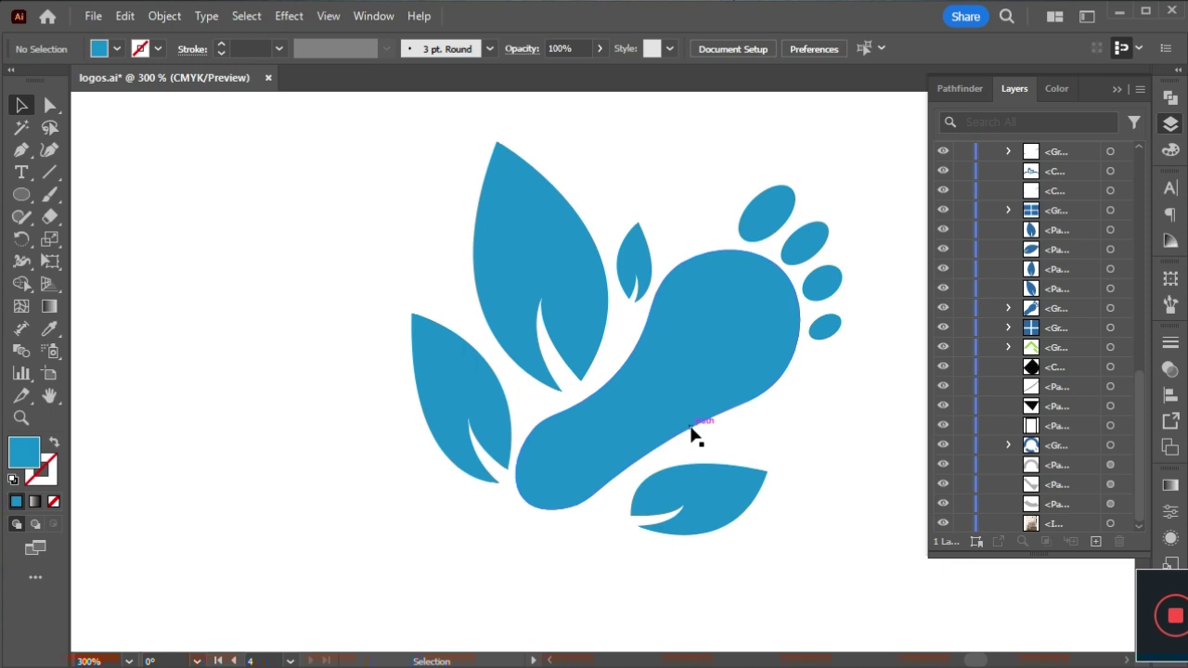
{"action": "left_click", "coordinate": [710, 497]}
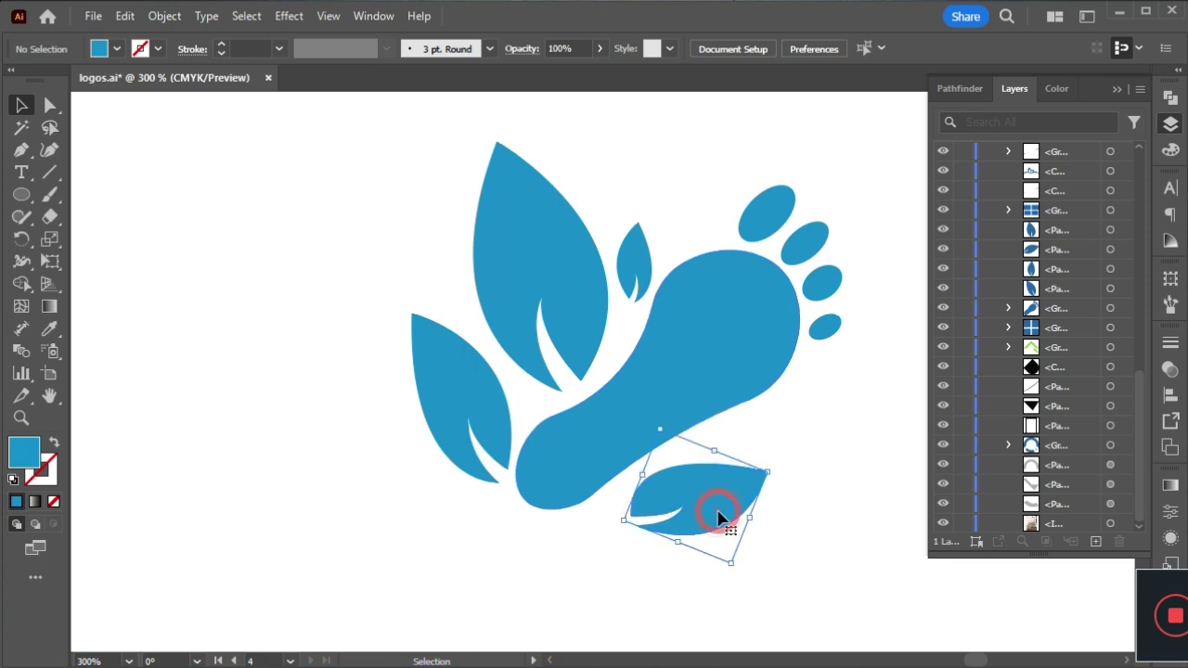
- Select all four leaves and give them a lime green fill (99CC00)
{"action": "left_click", "coordinate": [1118, 89]}
{"action": "left_click", "coordinate": [632, 258], "text": "shift"}
{"action": "left_click", "coordinate": [522, 279], "text": "shift"}
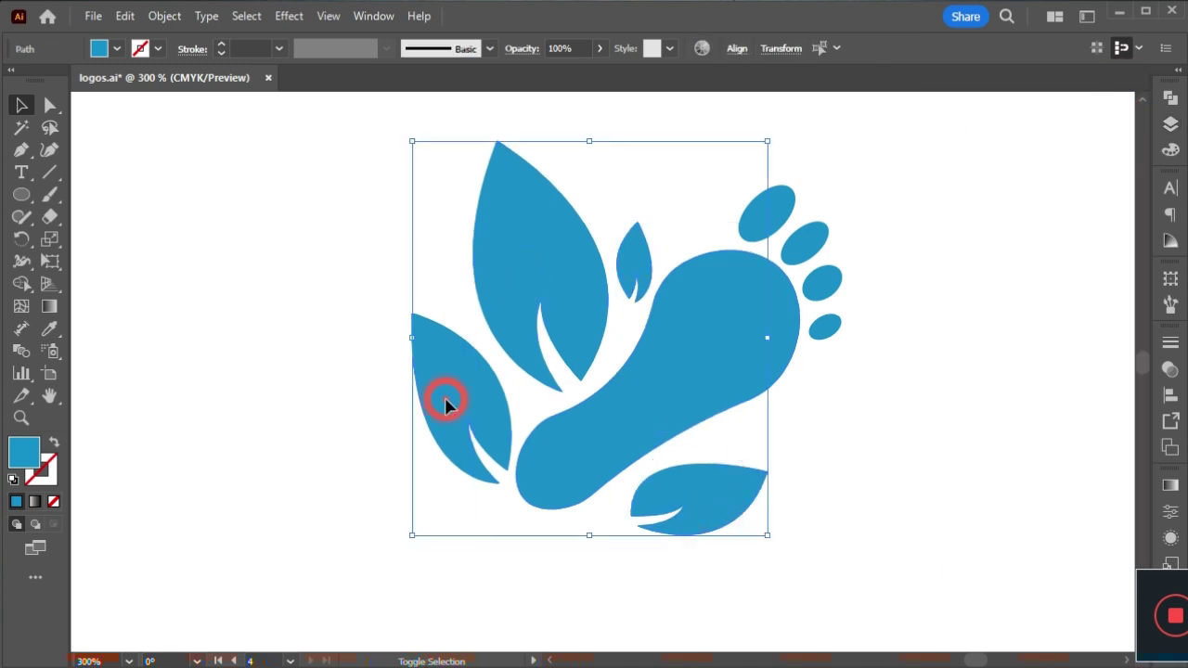
{"action": "double_click", "coordinate": [28, 461]}
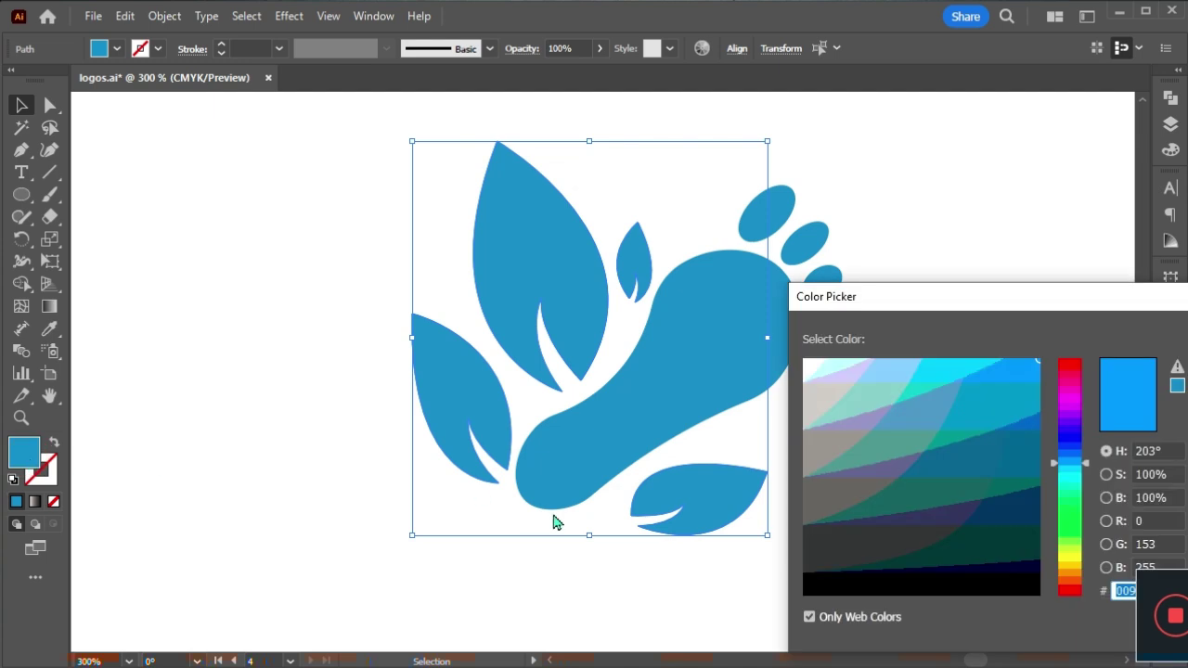
{"action": "left_click_drag", "start_coordinate": [1068, 525], "coordinate": [1081, 552]}
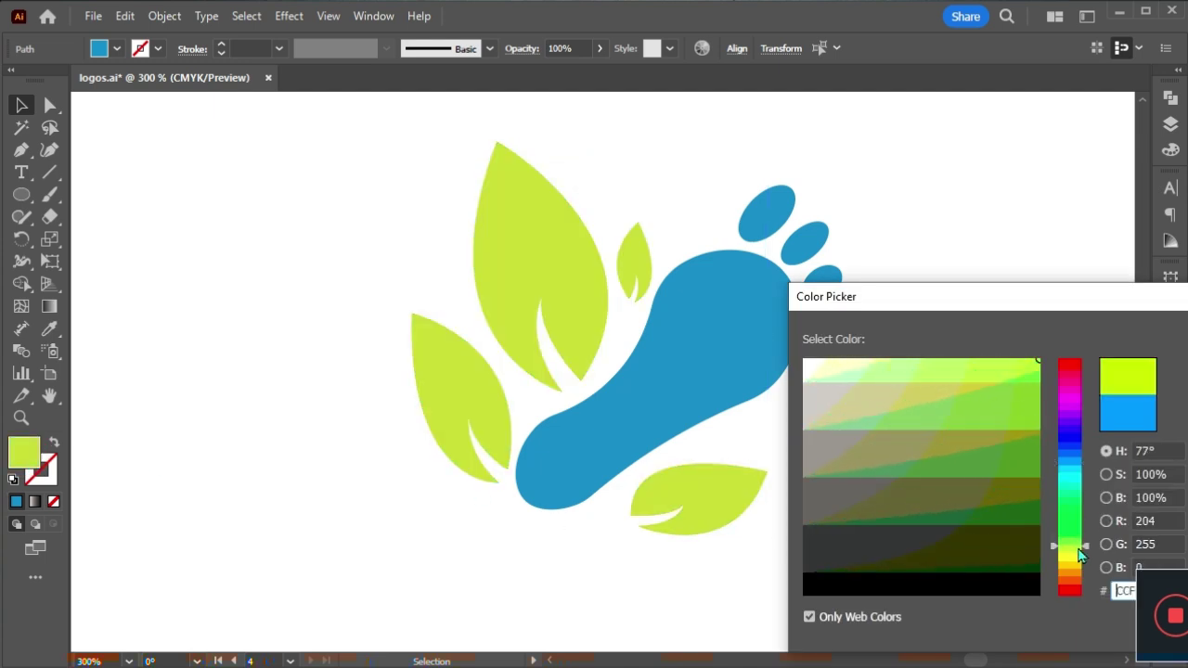
{"action": "mouse_move", "coordinate": [1008, 399]}
{"action": "left_mouse_down"}
{"action": "mouse_move", "coordinate": [1056, 384]}
{"action": "mouse_move", "coordinate": [1044, 359]}
{"action": "left_mouse_up"}
{"action": "key", "text": "Return"}
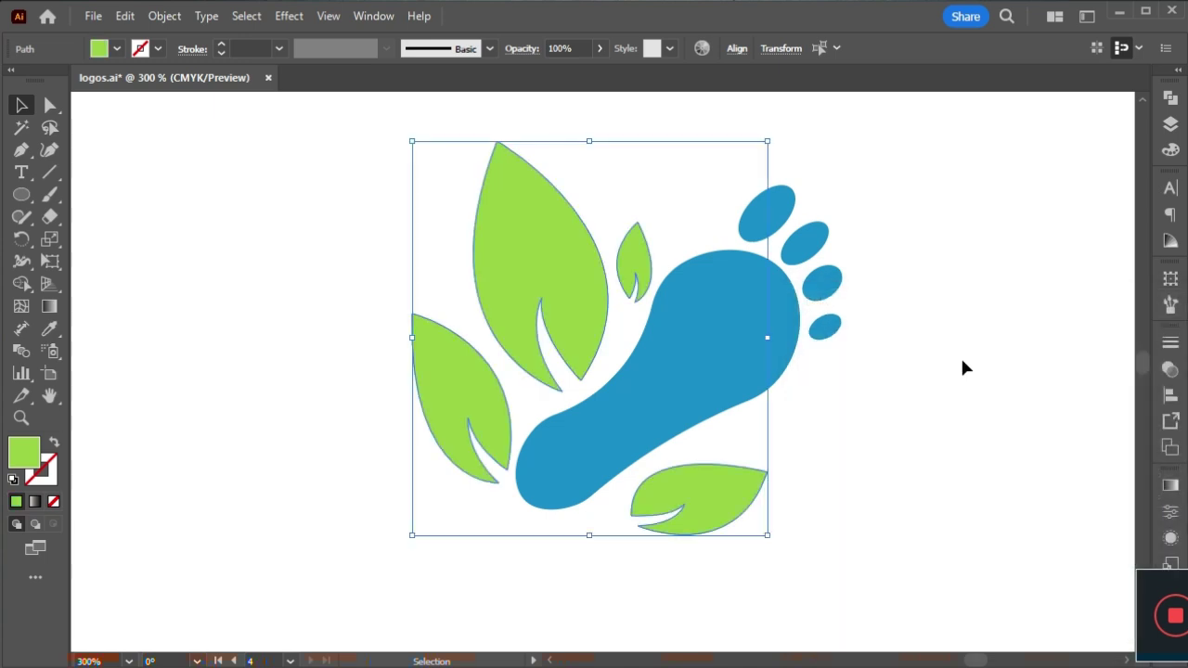
- Place a copy of the HEALTHY FOOT heading below the logo
{"action": "left_click", "coordinate": [962, 368]}
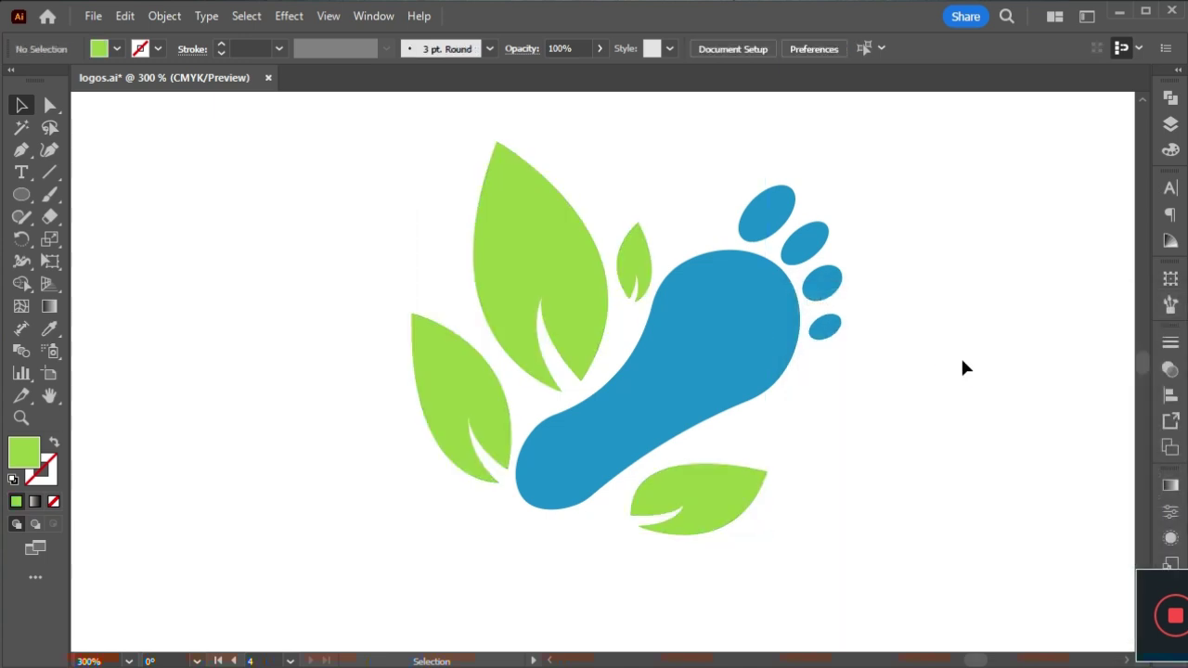
{"action": "left_click", "coordinate": [918, 321], "text": "ctrl+alt"}
{"action": "left_click_drag", "start_coordinate": [775, 280], "coordinate": [978, 282]}
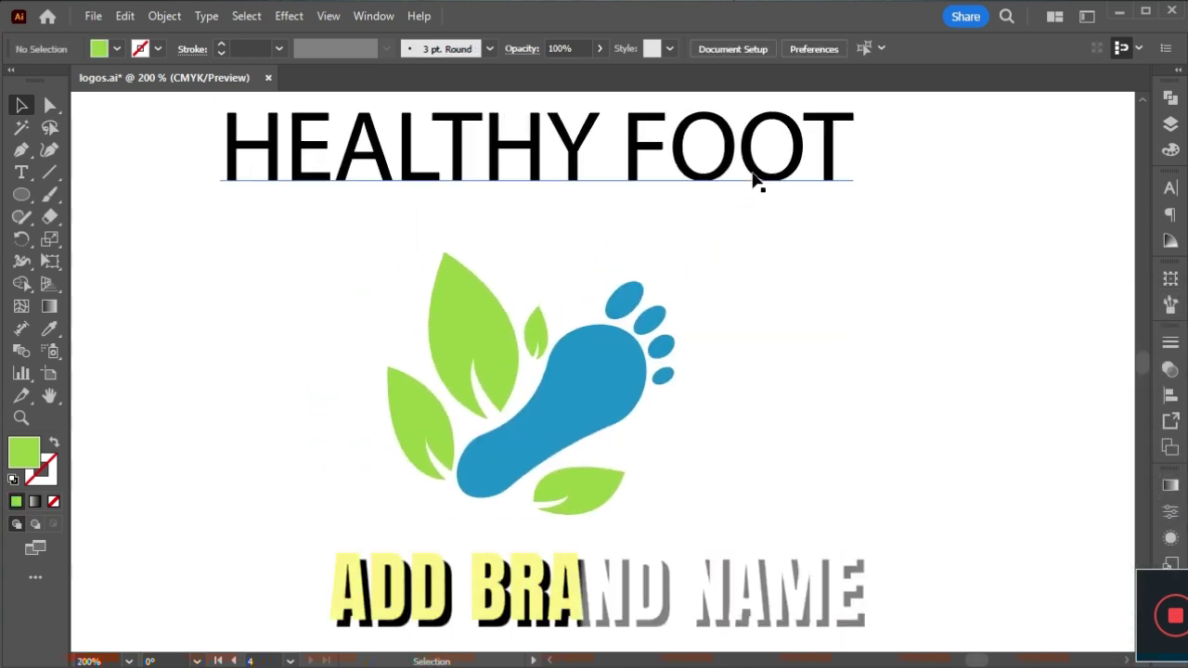
{"action": "left_click_drag", "start_coordinate": [756, 169], "coordinate": [861, 610]}
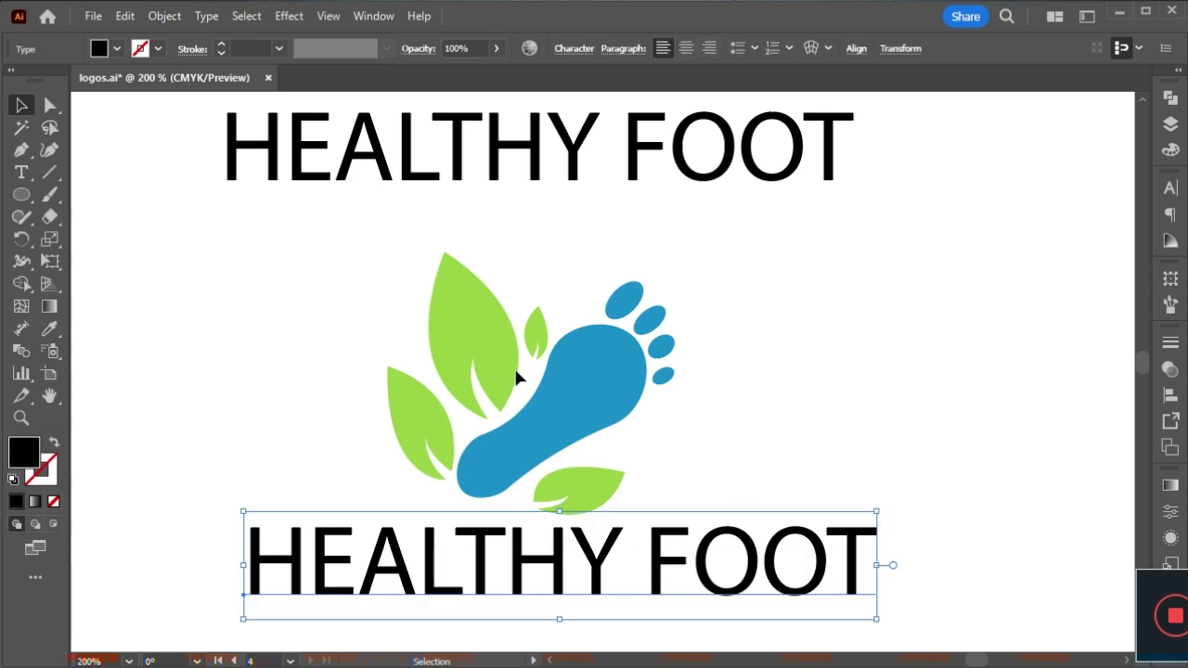
- Select the four green leaves and group them together
{"action": "left_click", "coordinate": [655, 377]}
{"action": "key", "text": "a"}
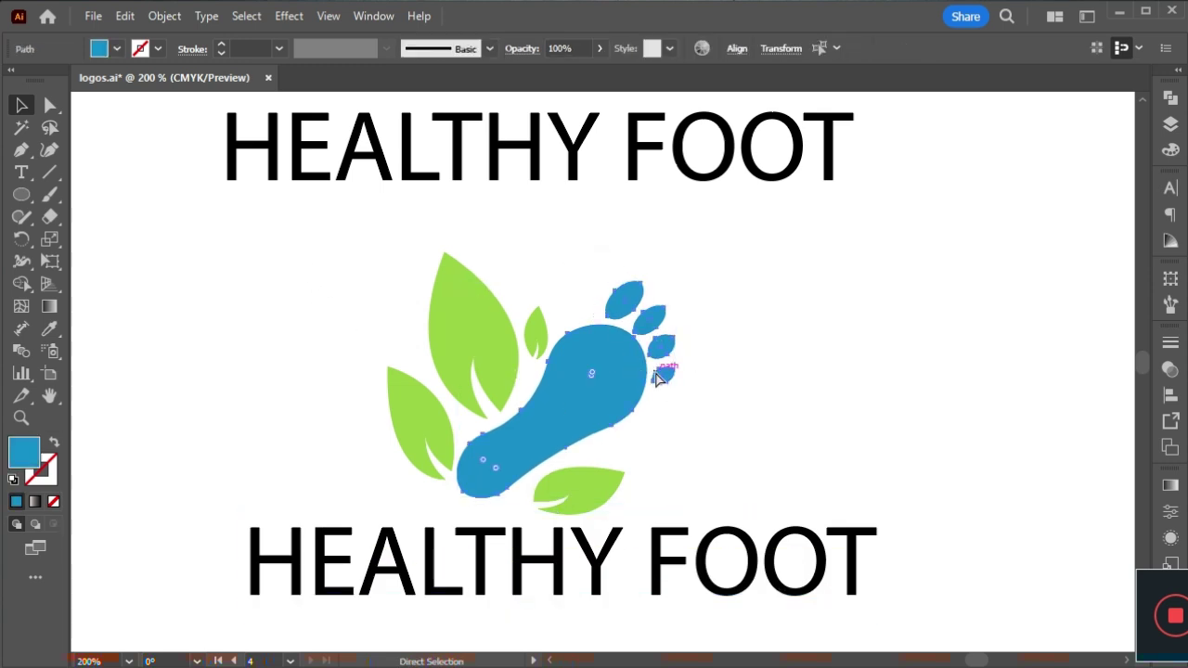
{"action": "key", "text": "v"}
{"action": "left_click", "coordinate": [355, 316]}
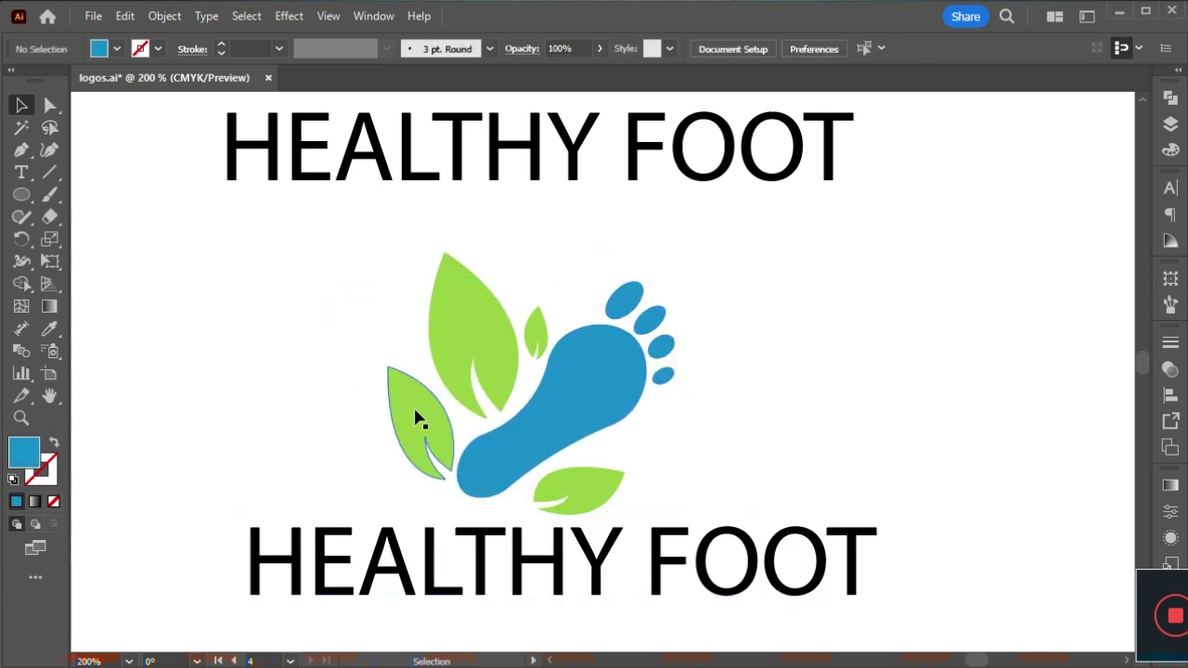
{"action": "left_click", "coordinate": [418, 418], "text": "shift"}
{"action": "left_click", "coordinate": [483, 357], "text": "shift"}
{"action": "left_click", "coordinate": [535, 339], "text": "shift"}
{"action": "left_click", "coordinate": [573, 498], "text": "shift"}
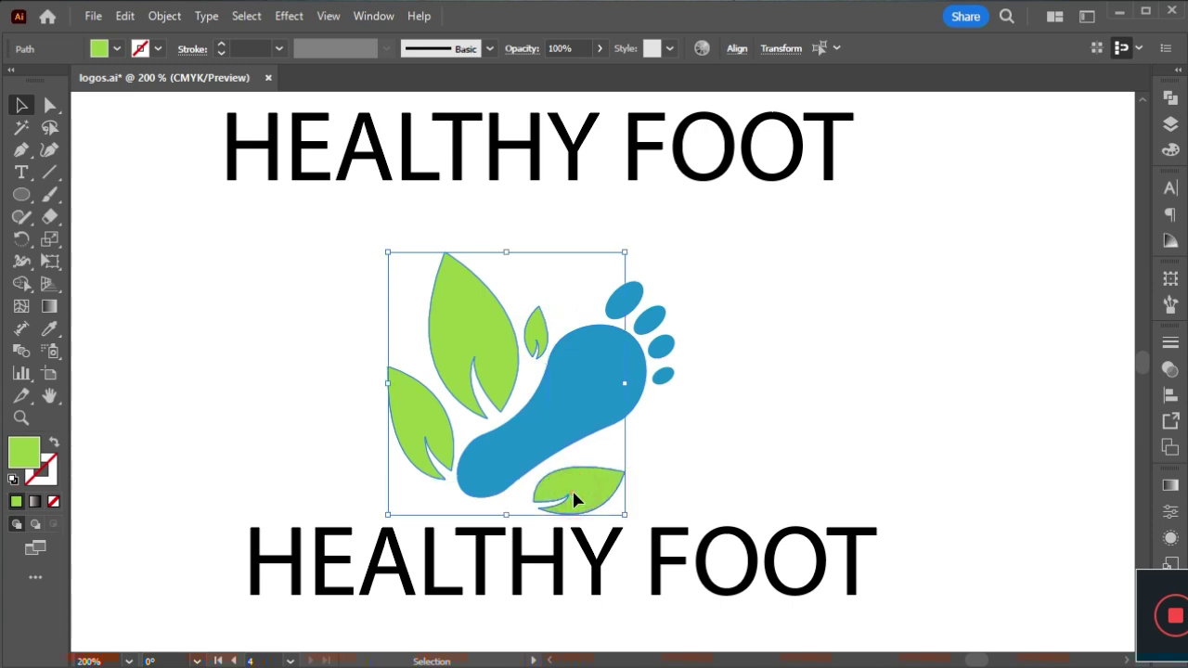
{"action": "key", "text": "ctrl+g"}
{"action": "left_click", "coordinate": [677, 451]}
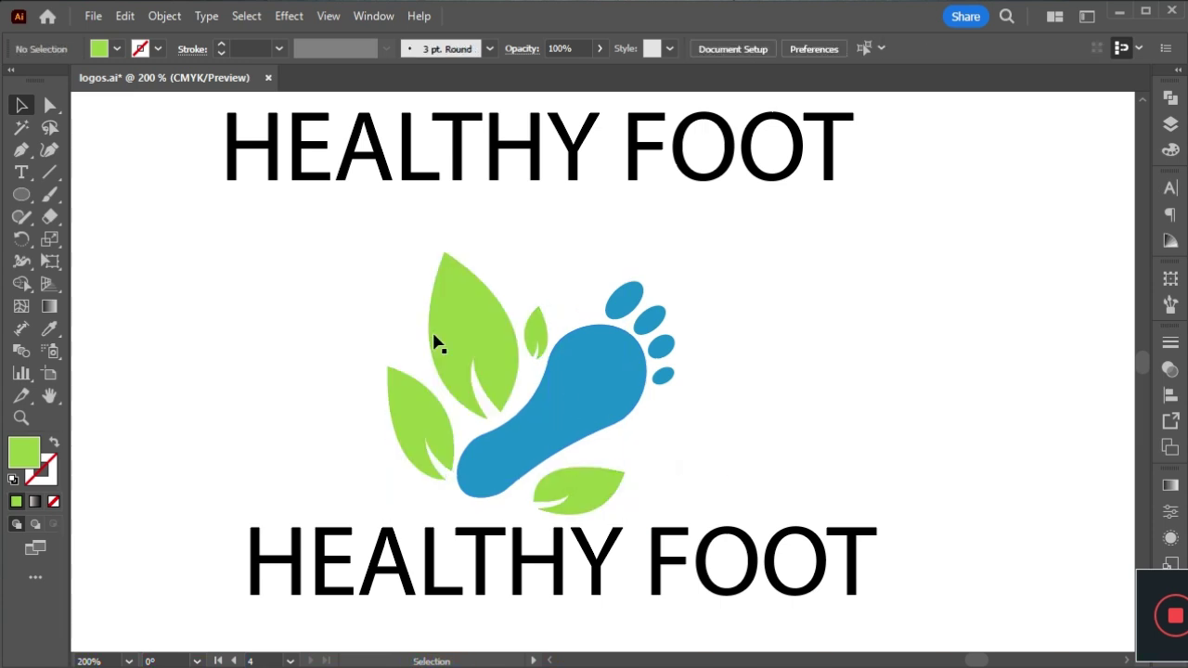
{"action": "left_click", "coordinate": [418, 561]}
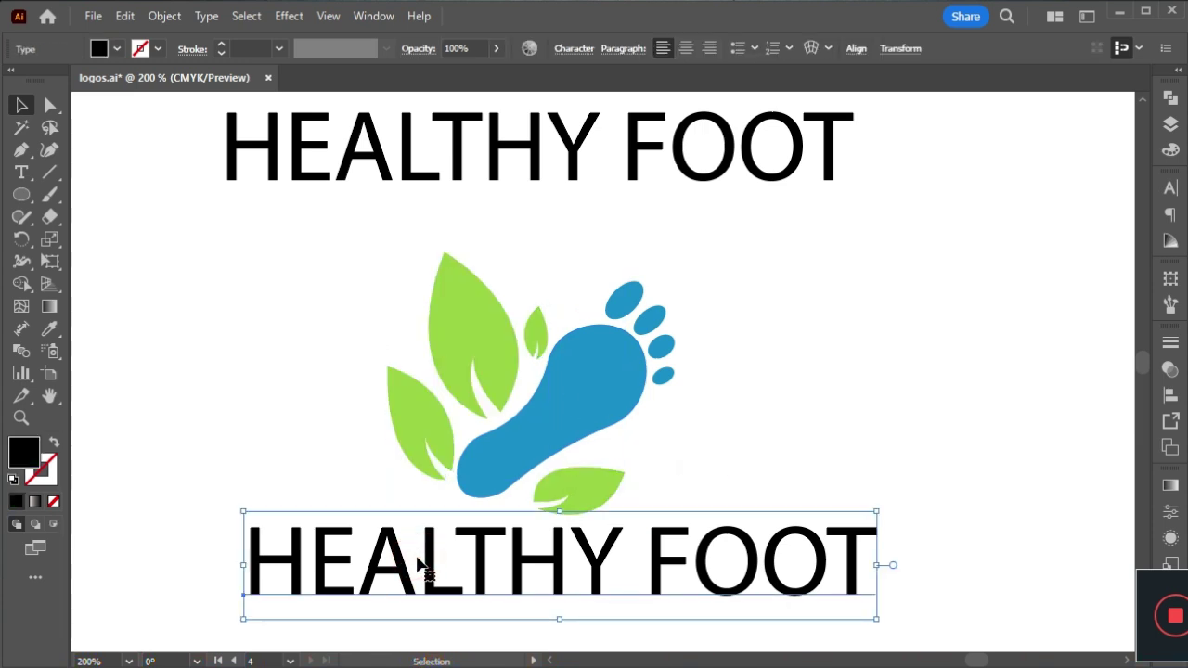
- Change the lower HEALTHY FOOT text's font from Myriad Pro to Impact and shrink it slightly
{"action": "left_click", "coordinate": [1168, 194]}
{"action": "left_click", "coordinate": [1073, 209]}
{"action": "left_click", "coordinate": [1137, 209]}
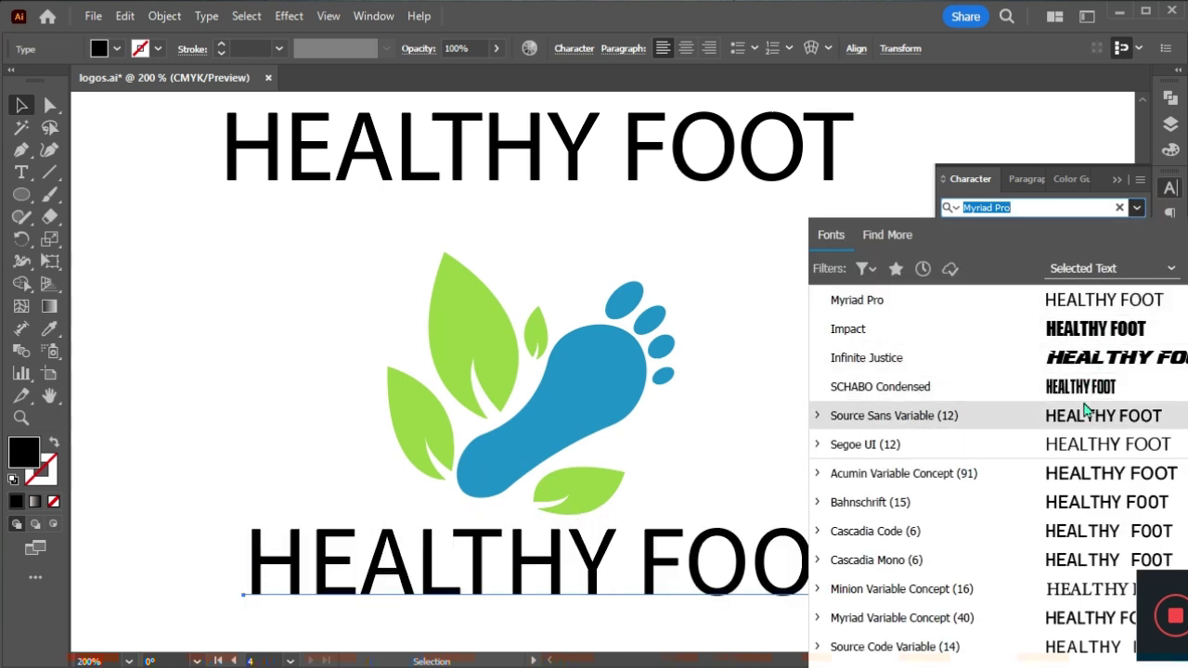
{"action": "left_click", "coordinate": [848, 328]}
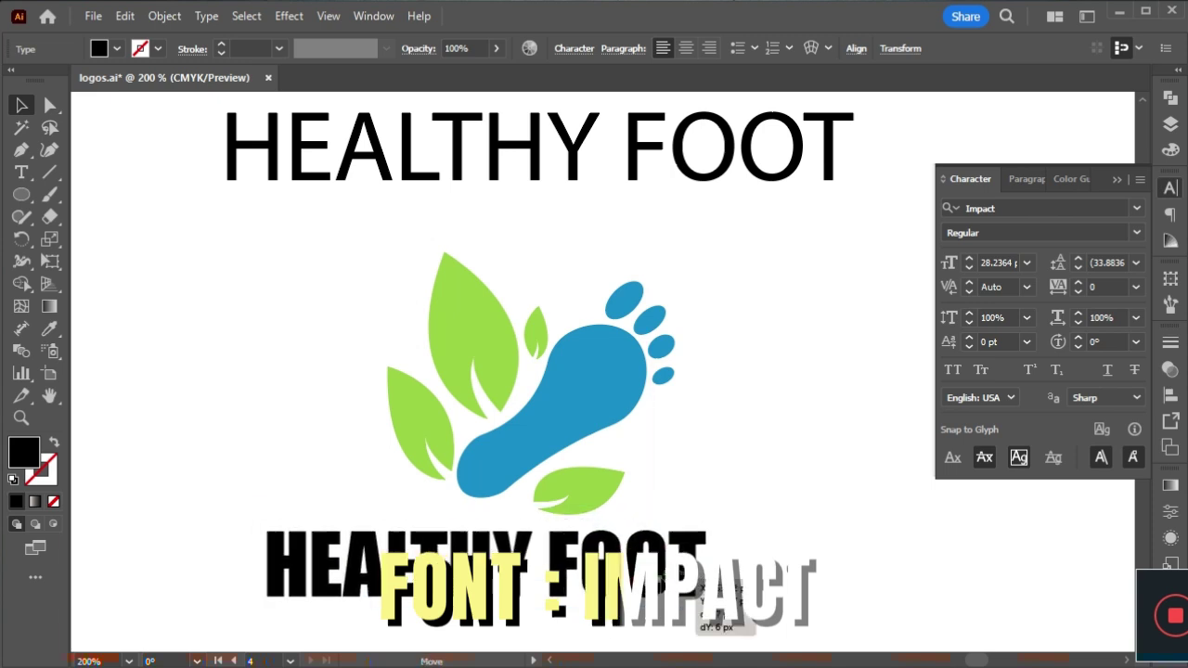
{"action": "left_click_drag", "start_coordinate": [778, 625], "coordinate": [727, 616]}
- Set the text's tracking to 57, scale it down and position it just under the logo
{"action": "left_click", "coordinate": [1105, 287]}
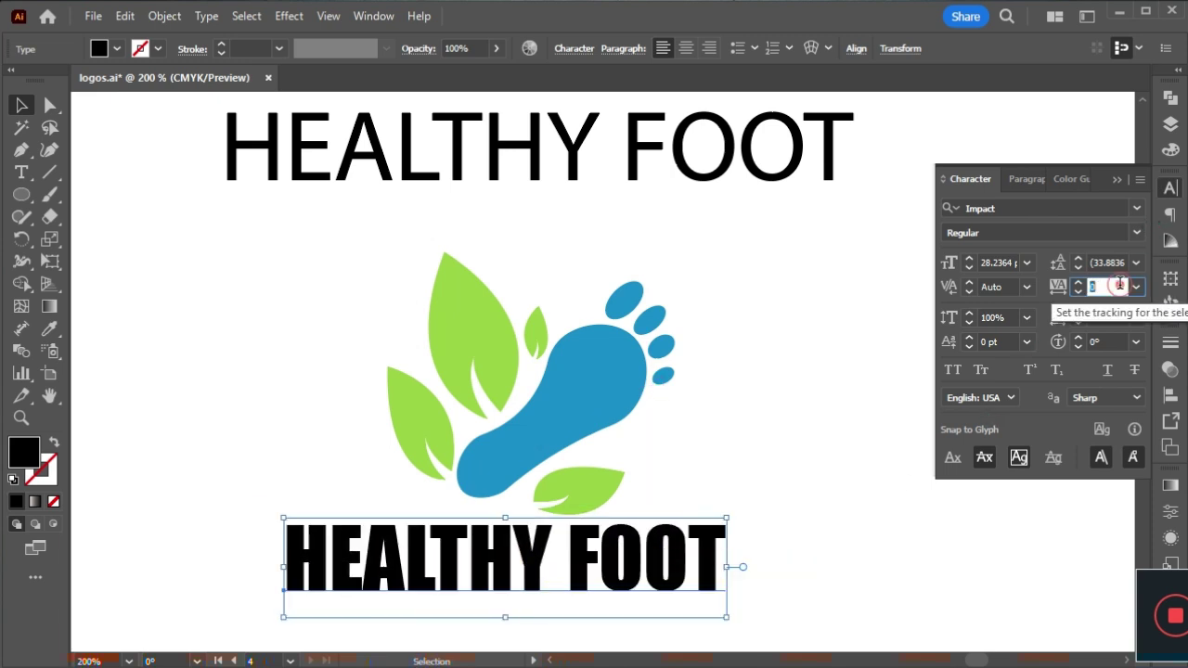
{"action": "type", "text": "25"}
{"action": "key", "text": "Return"}
{"action": "scroll", "coordinate": [1120, 284], "scroll_direction": "up", "scroll_amount": 3}
{"action": "scroll", "coordinate": [1120, 284], "scroll_direction": "up", "scroll_amount": 2}
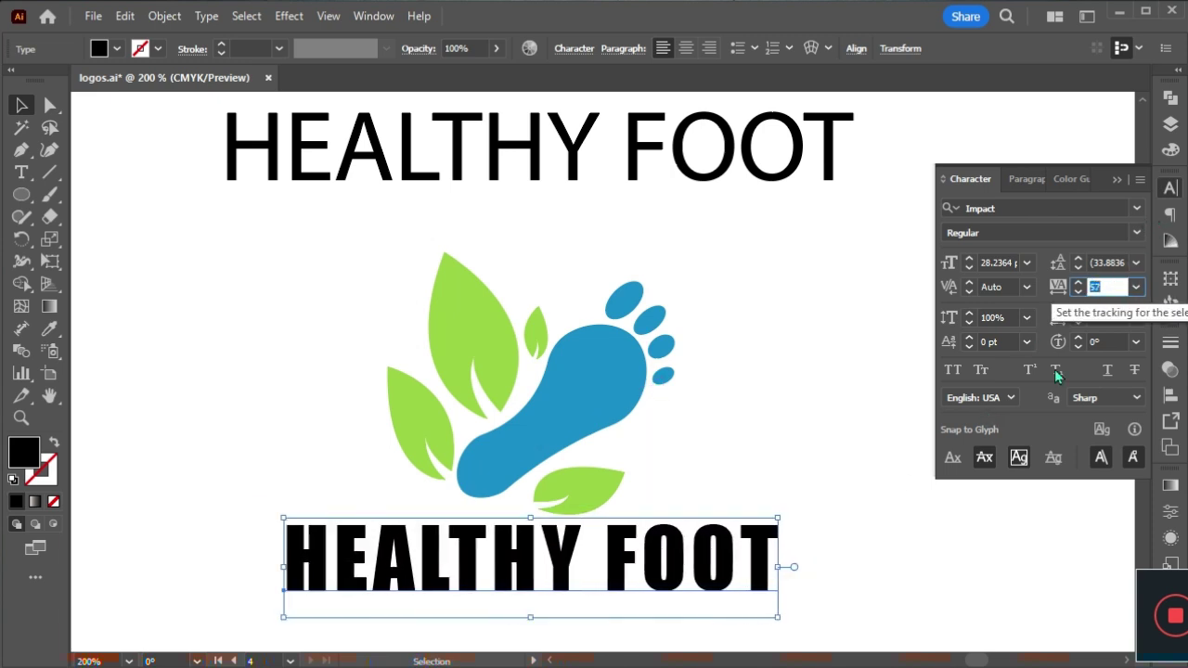
{"action": "mouse_move", "coordinate": [778, 623]}
{"action": "left_mouse_down"}
{"action": "mouse_move", "coordinate": [764, 604]}
{"action": "mouse_move", "coordinate": [684, 592]}
{"action": "left_mouse_up"}
{"action": "left_click_drag", "start_coordinate": [692, 582], "coordinate": [694, 575]}
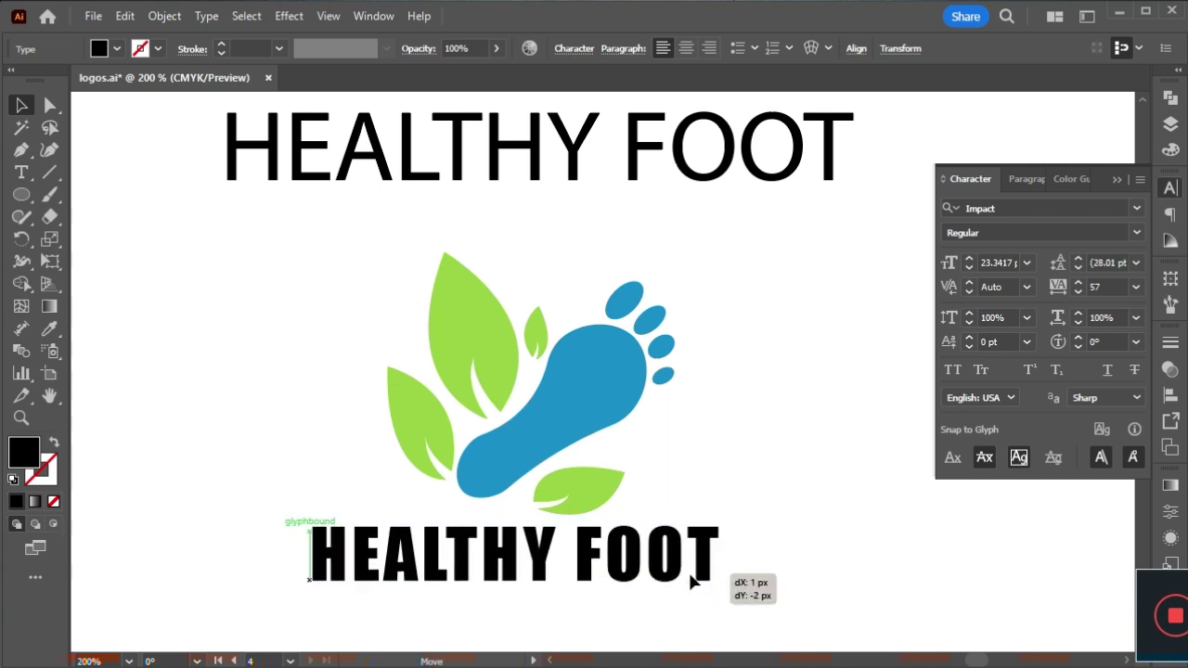
{"action": "left_click_drag", "start_coordinate": [260, 321], "coordinate": [719, 597]}
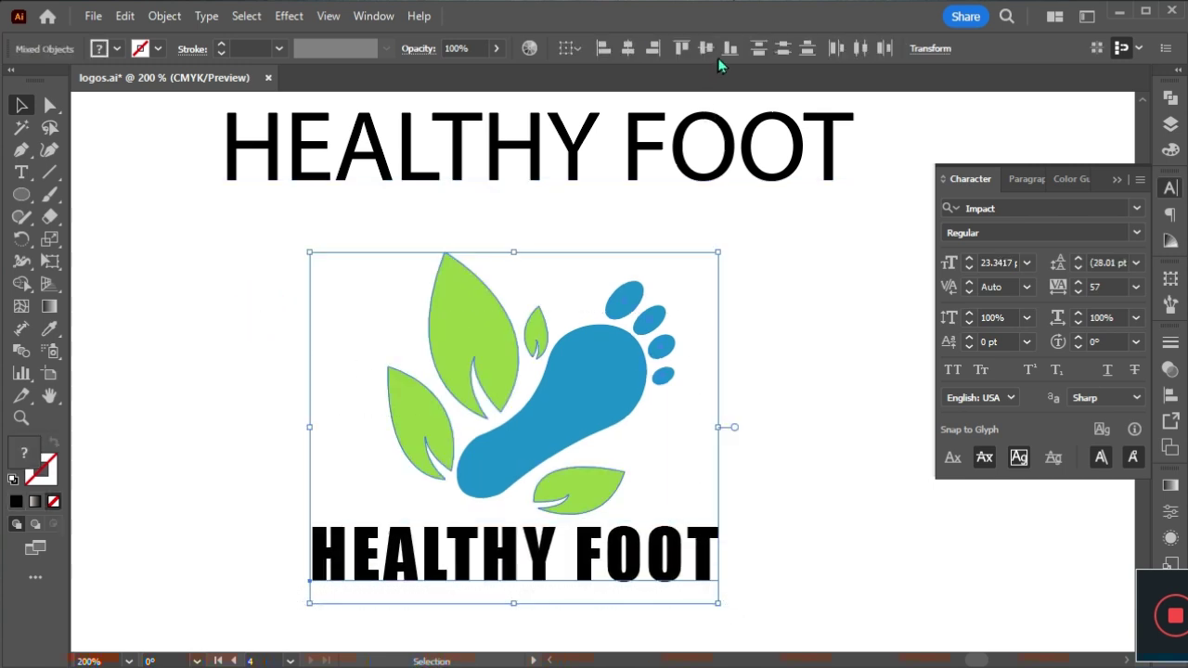
- Group the foot logo and horizontally centre it with the HEALTHY FOOT text
{"action": "left_click", "coordinate": [630, 48]}
{"action": "key", "text": "ctrl+z"}
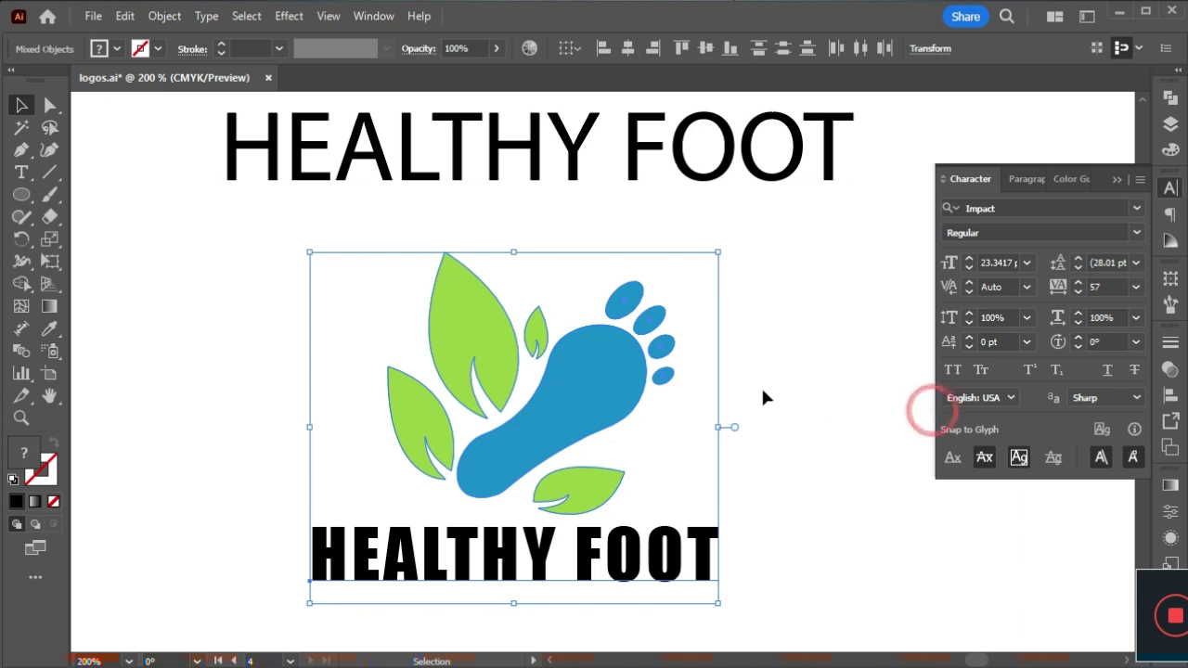
{"action": "left_click", "coordinate": [762, 397]}
{"action": "left_click_drag", "start_coordinate": [331, 257], "coordinate": [687, 481]}
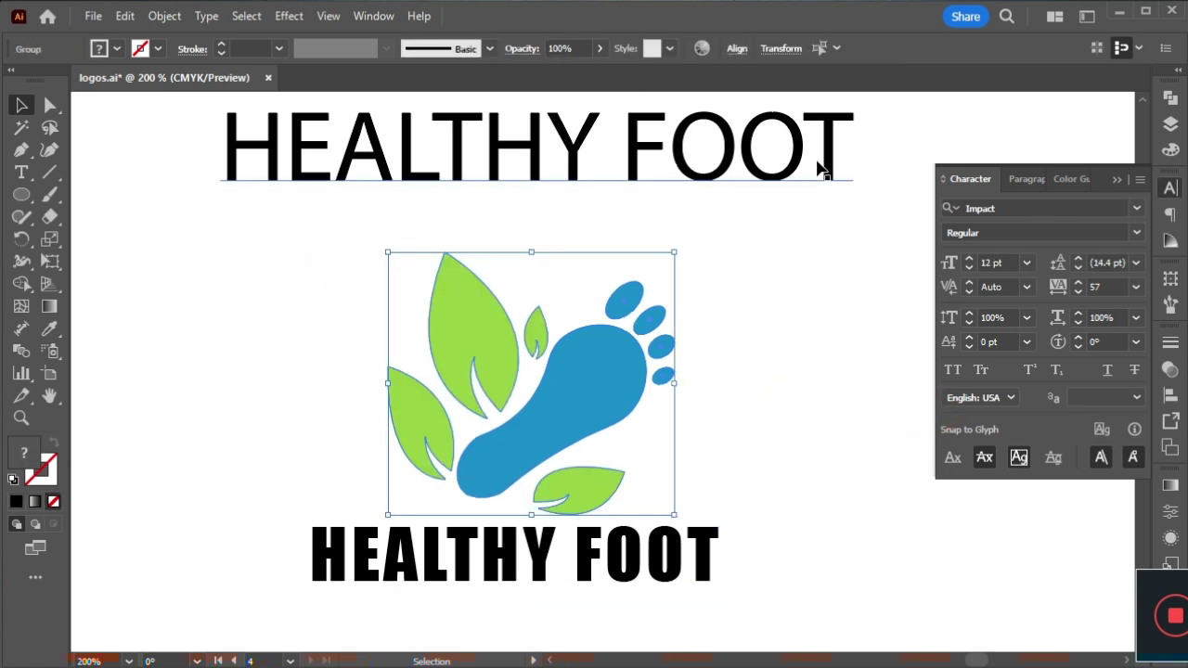
{"action": "key", "text": "ctrl+g"}
{"action": "left_click", "coordinate": [418, 555], "text": "shift"}
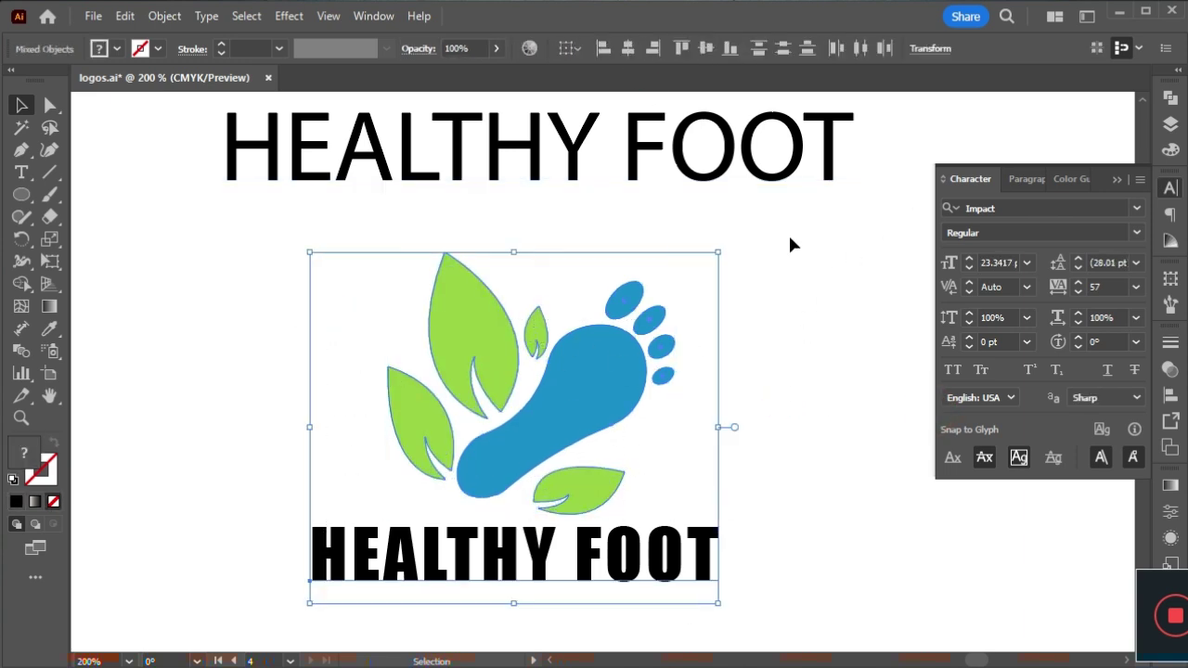
{"action": "left_click", "coordinate": [629, 48]}
{"action": "left_click", "coordinate": [786, 499]}
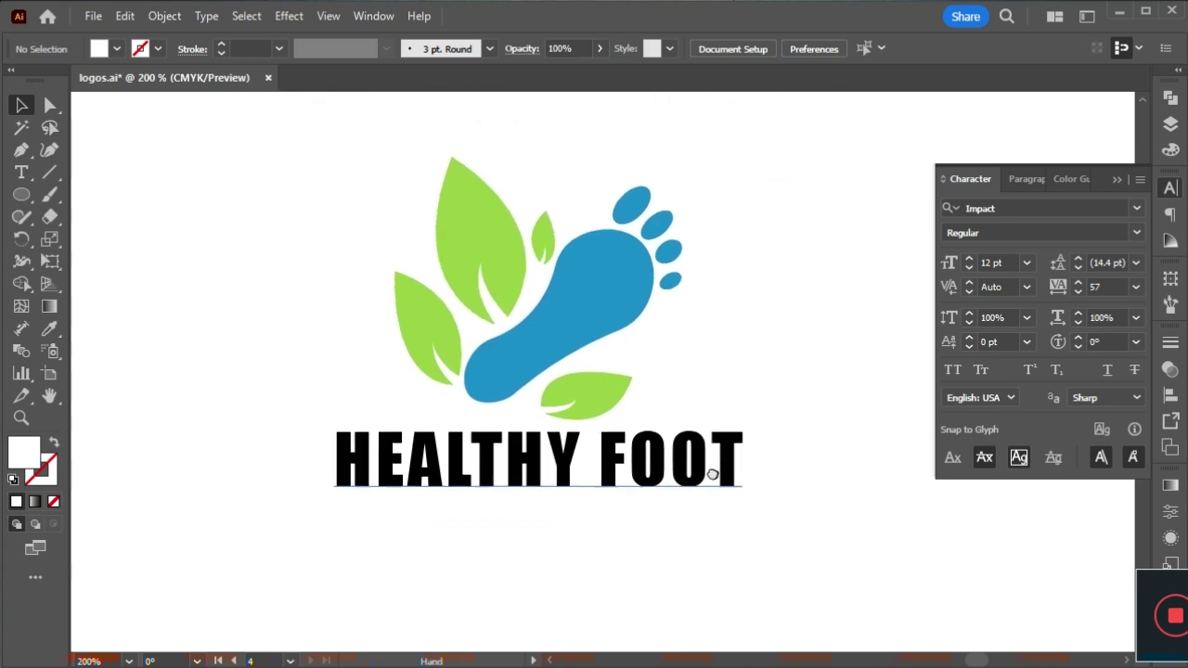
- Give the HEALTHY FOOT text the foot's blue with the Eyedropper, then deselect to view the logo
{"action": "left_click", "coordinate": [604, 472]}
{"action": "key", "text": "i"}
{"action": "left_click", "coordinate": [586, 312]}
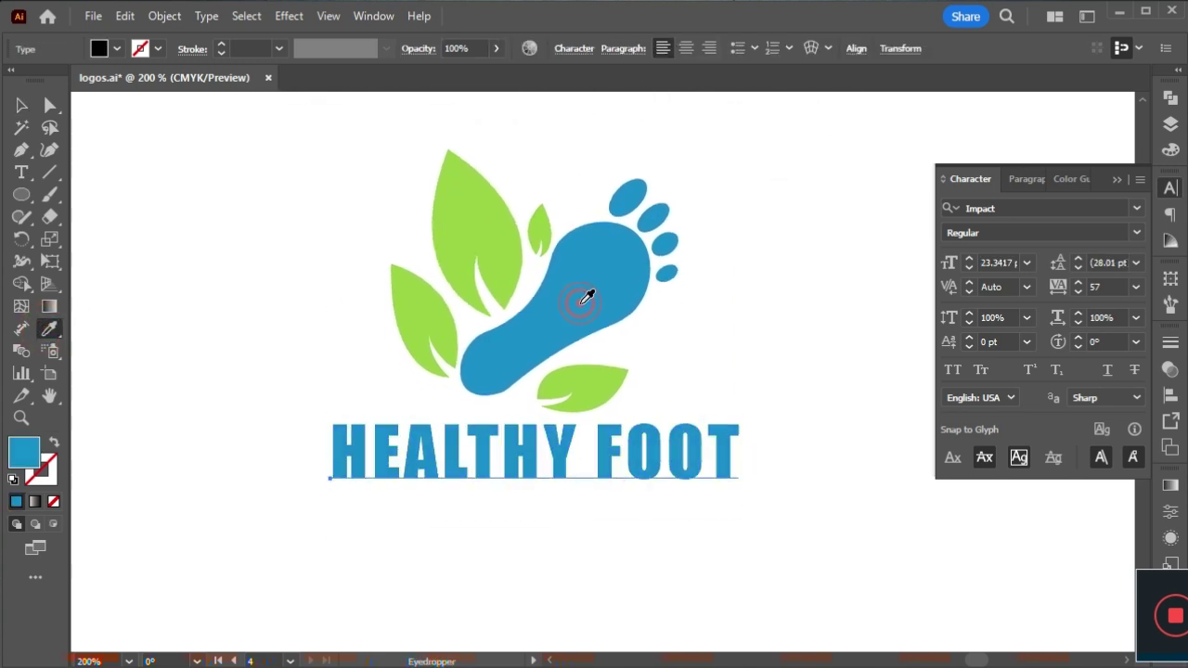
{"action": "left_click", "coordinate": [21, 105]}
{"action": "left_click", "coordinate": [288, 244]}
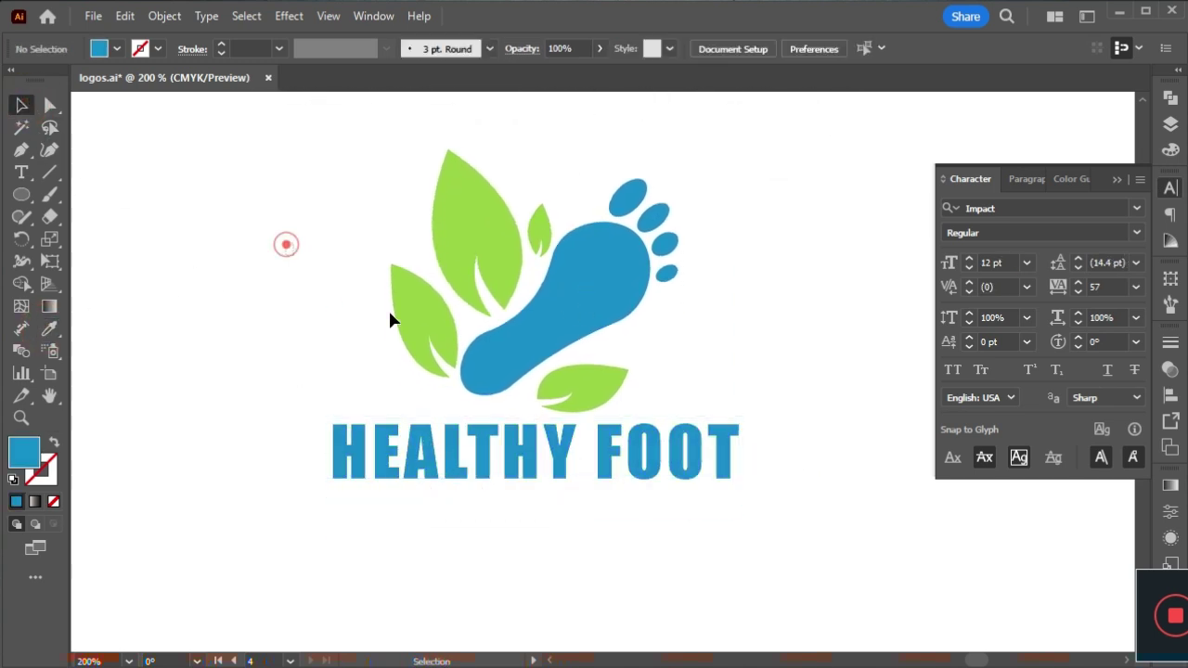
{"action": "key", "text": "ctrl+a"}
{"action": "left_click", "coordinate": [932, 533]}
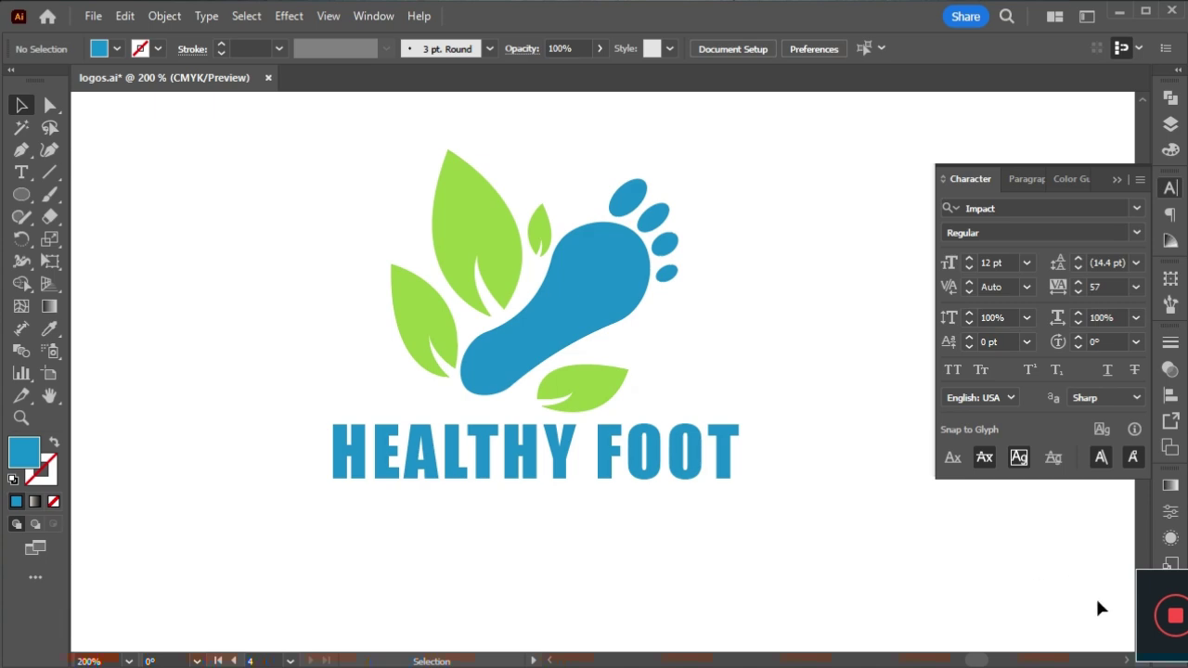